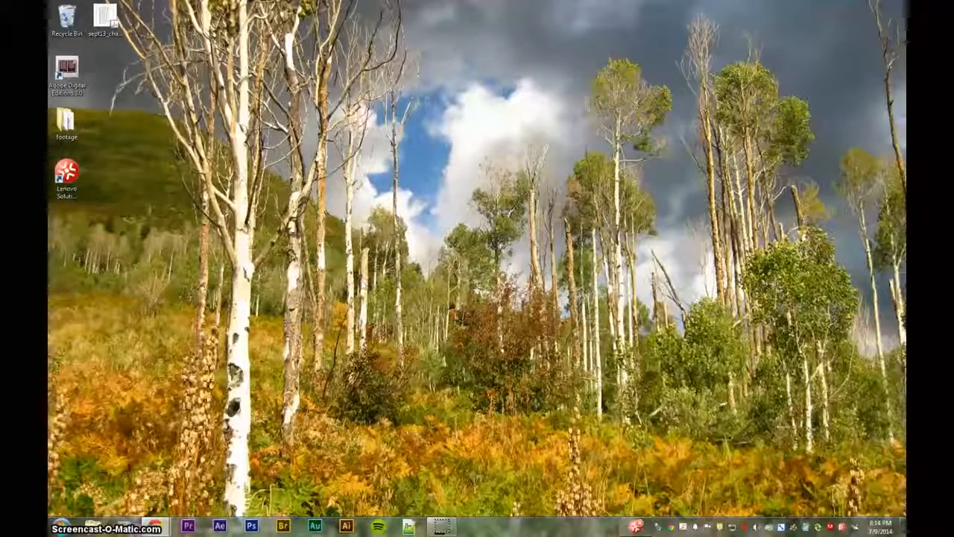
Select and then deselect the footage folder on the desktop, and bring up the Start menu search
click(65, 126)
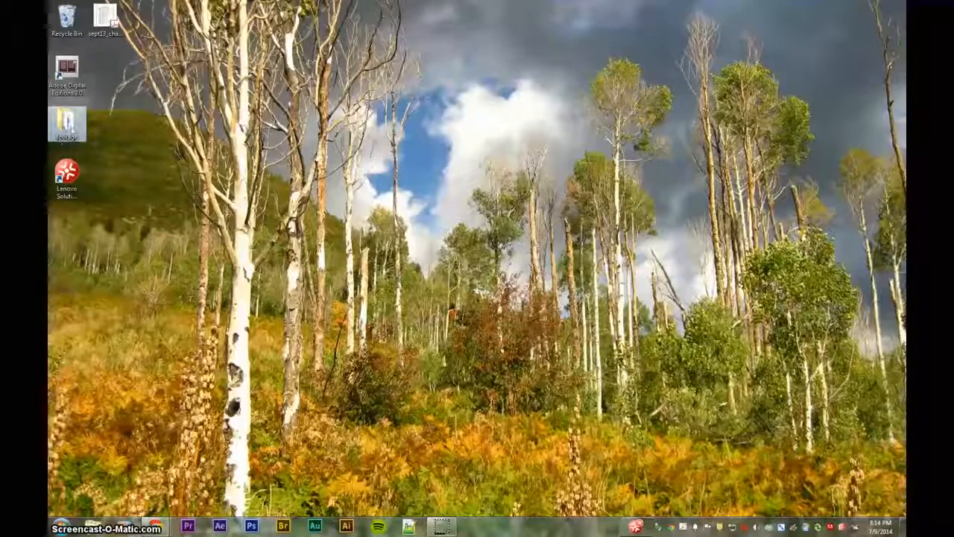
click(165, 220)
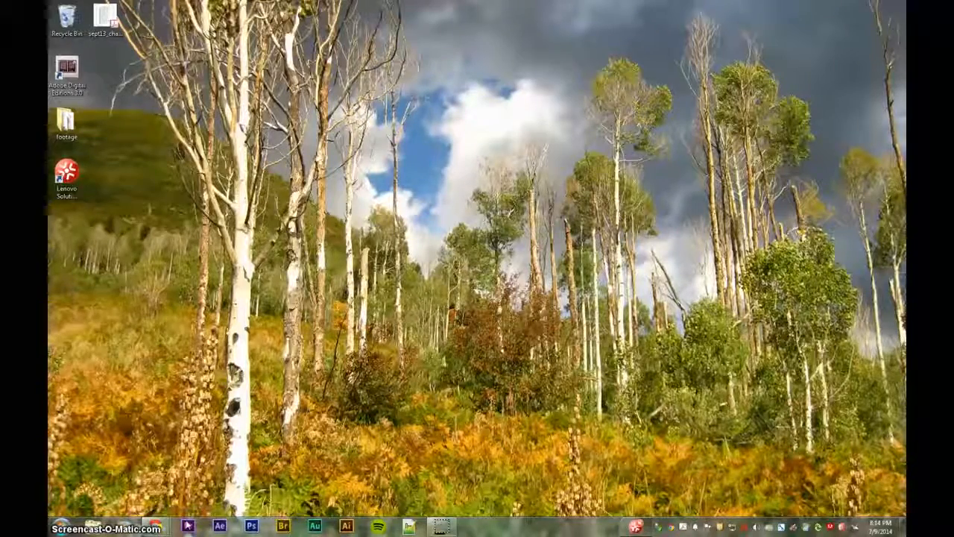
key(super)
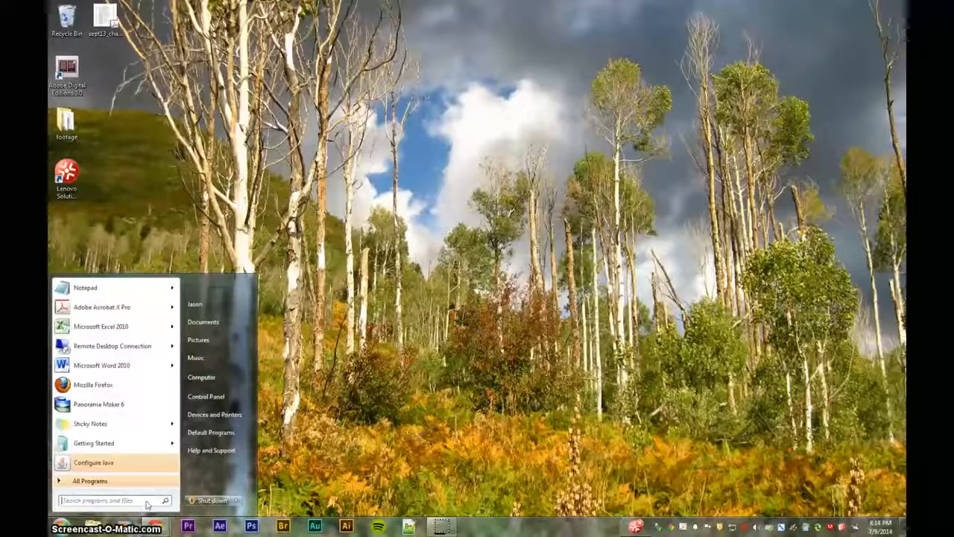
Search 'prem' in the Start menu and launch Adobe Premiere Pro CS6
text(prem)
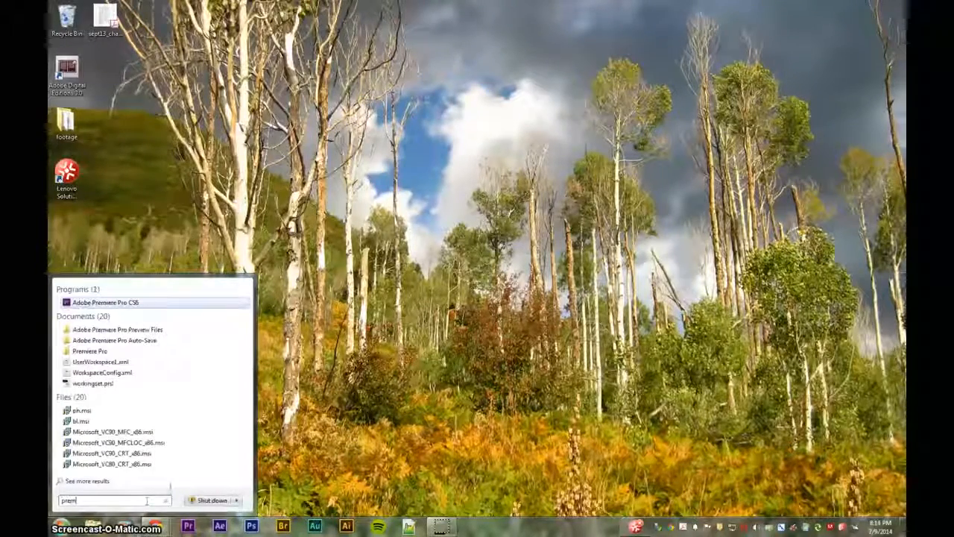
click(102, 304)
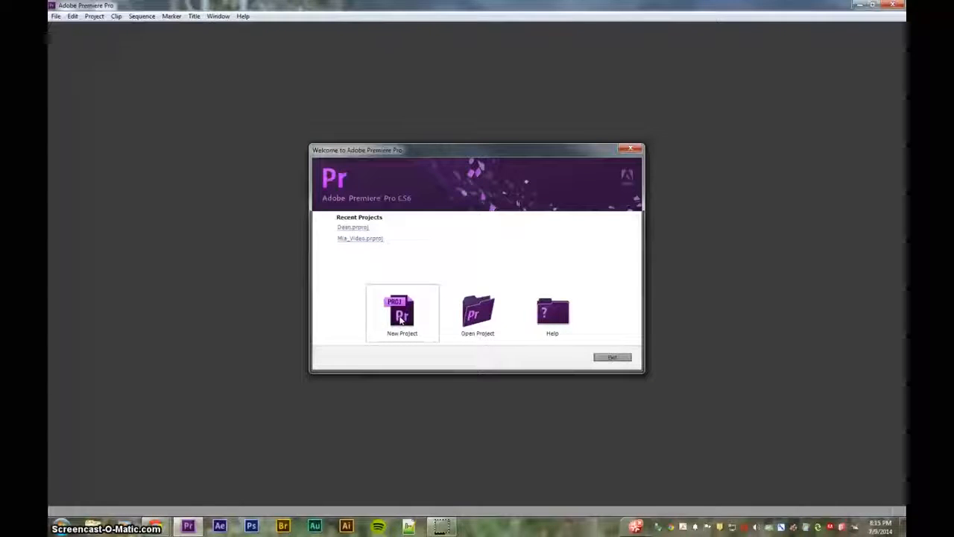
Start a new project and look over its General and Scratch Disks settings
click(401, 319)
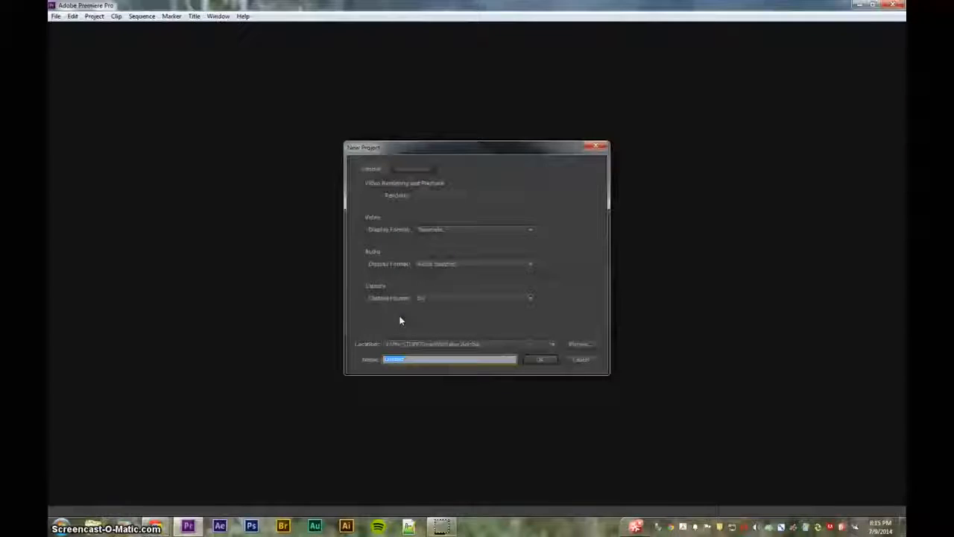
click(415, 170)
click(372, 167)
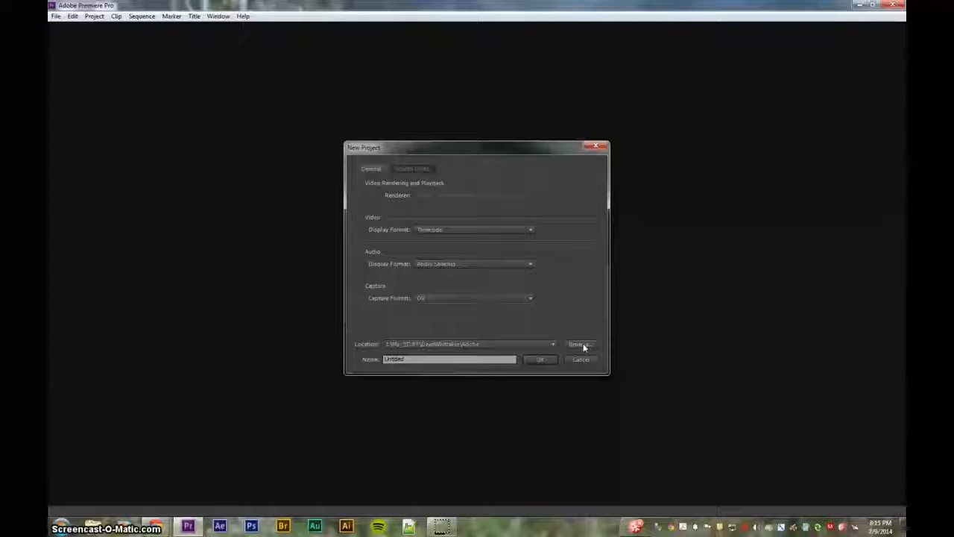
click(421, 167)
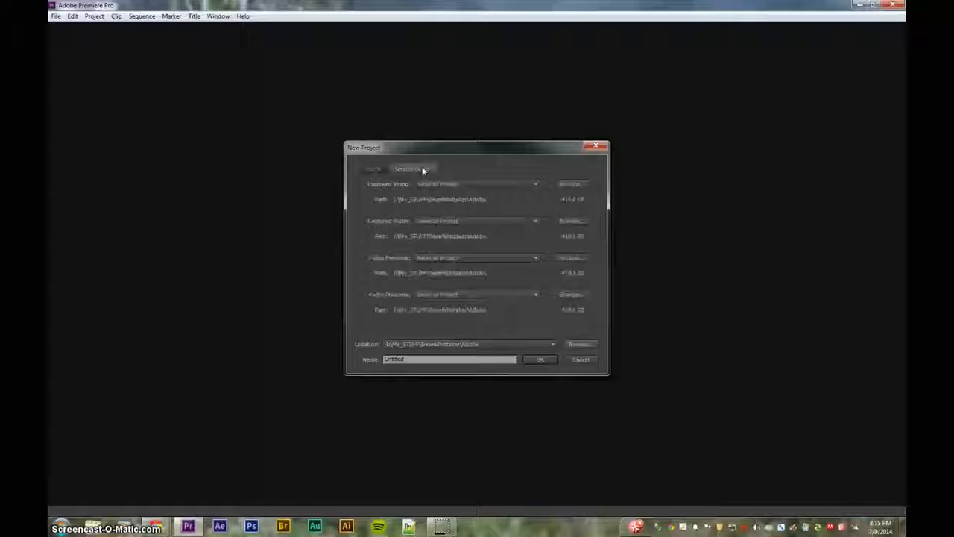
click(379, 167)
Set the project location to the footage folder on the Desktop
click(579, 344)
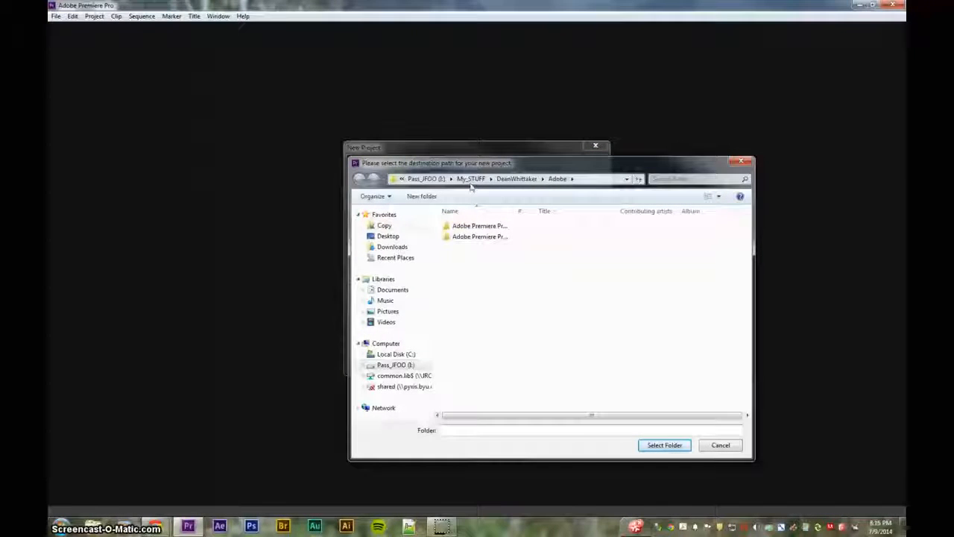
click(403, 181)
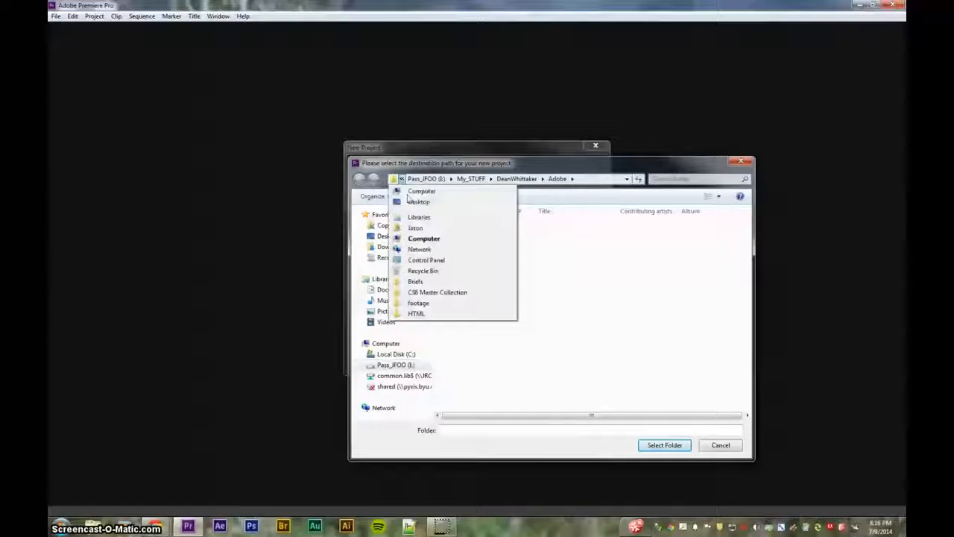
click(423, 238)
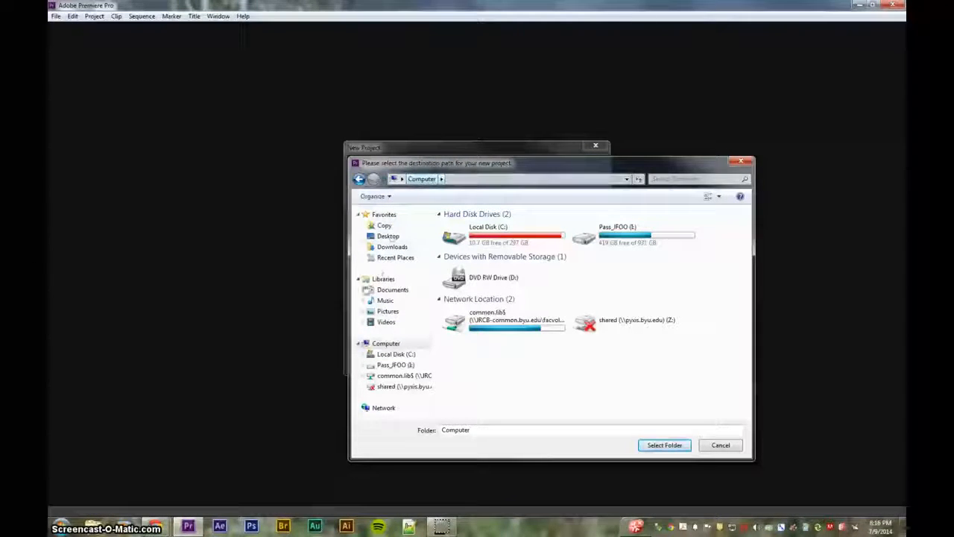
click(390, 236)
double_click(481, 306)
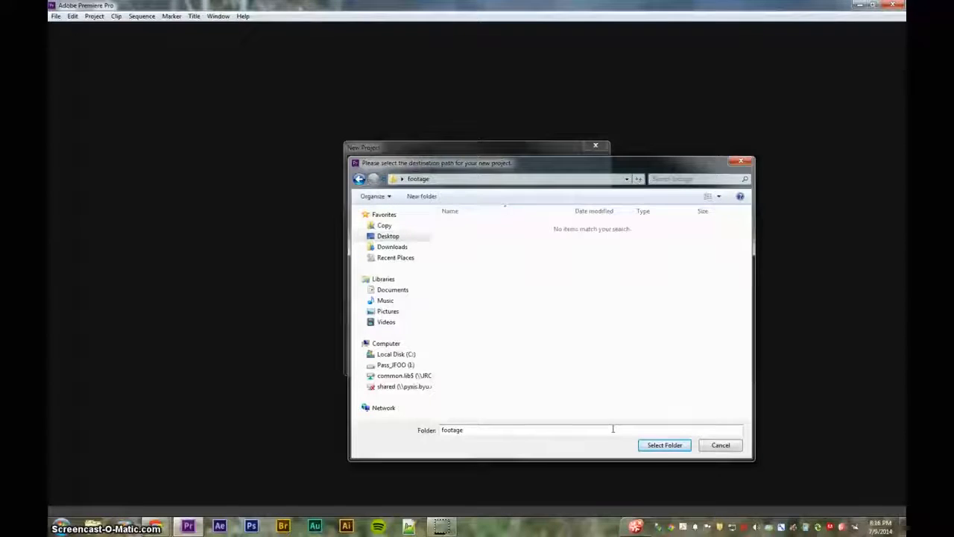
click(677, 447)
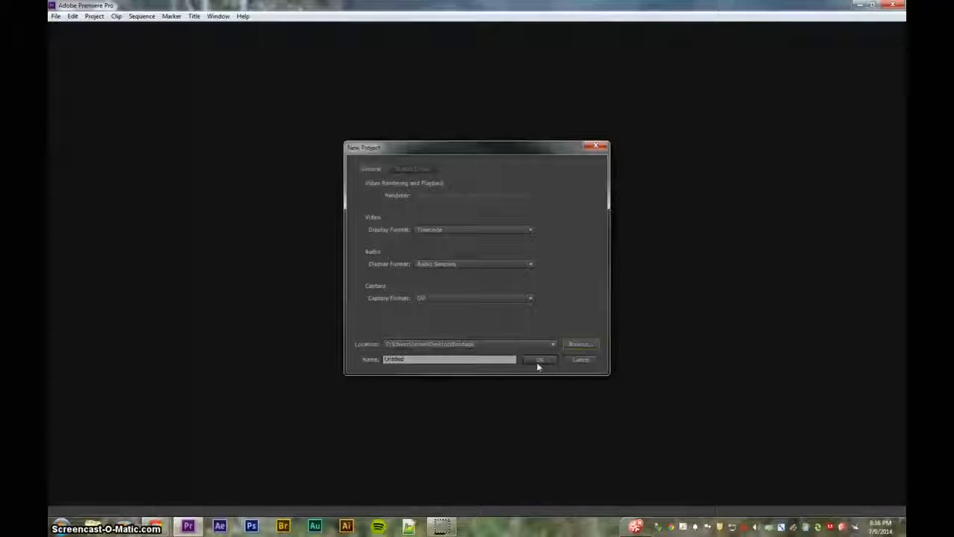
Name the project 'test_project' and create it
drag(434, 360, 347, 360)
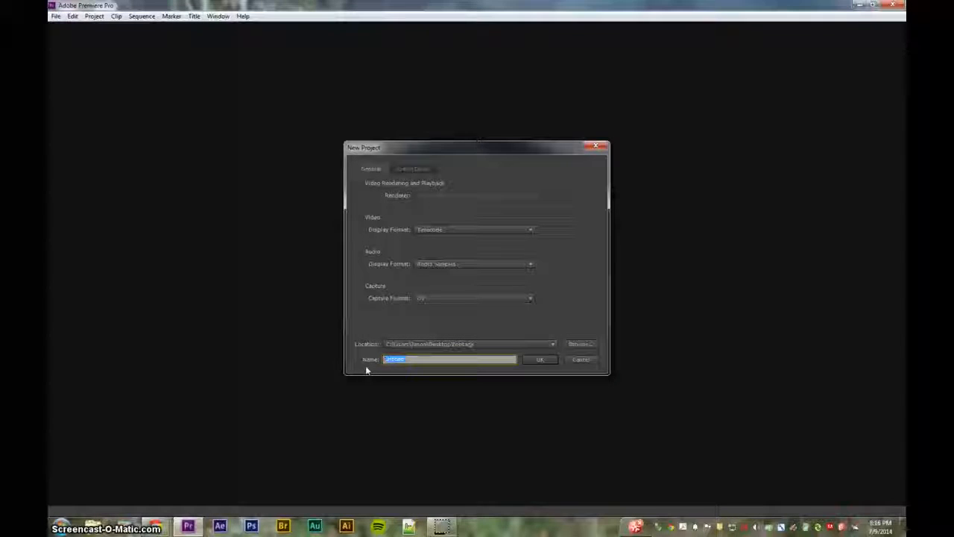
text(project)
key(BackSpace)
key(BackSpace)
key(BackSpace)
key(BackSpace)
key(BackSpace)
key(BackSpace)
key(BackSpace)
text(test_project)
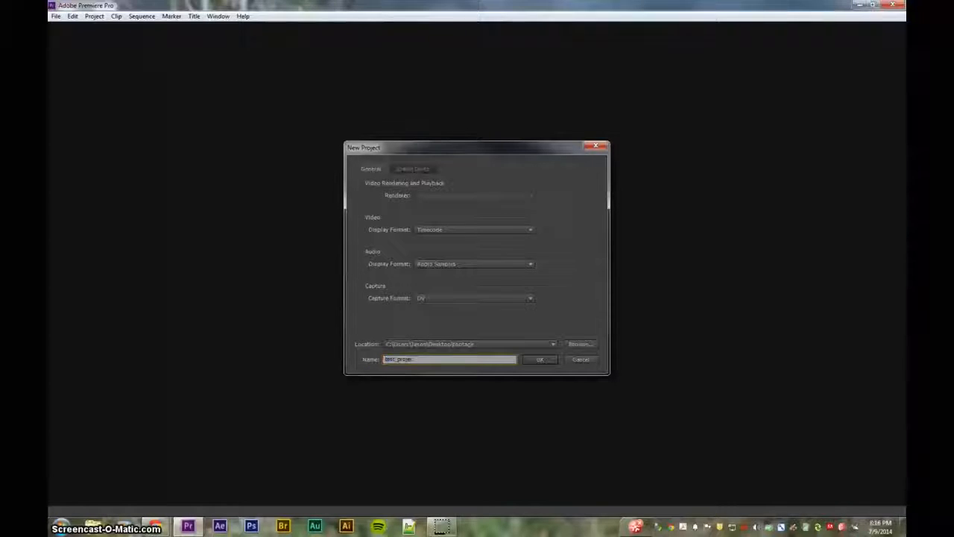
click(543, 360)
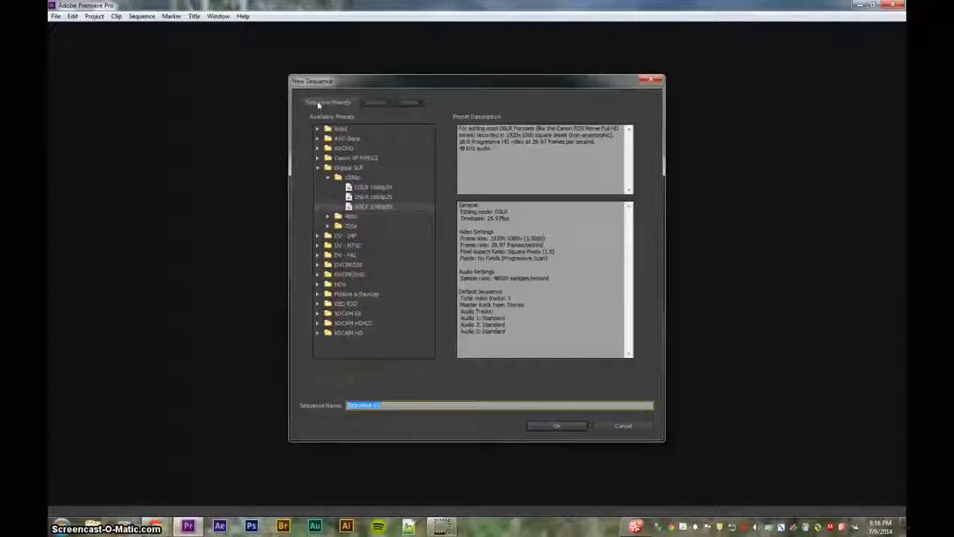
Review the New Sequence Settings and Tracks tabs, then cancel without creating a sequence
click(366, 101)
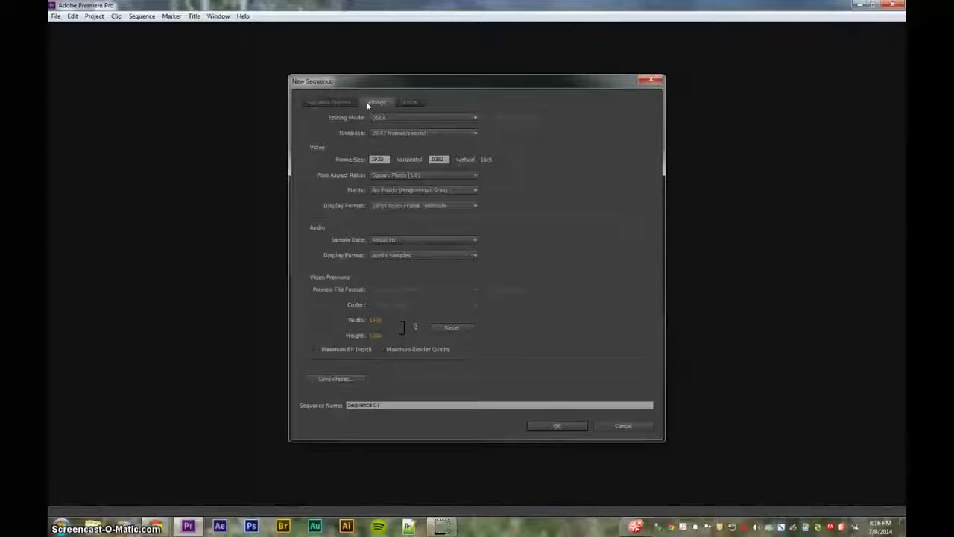
click(409, 102)
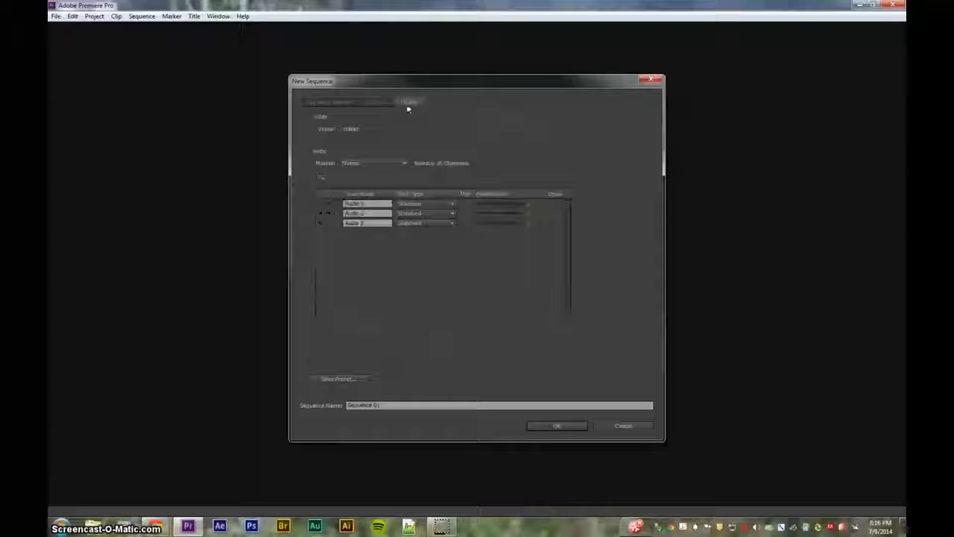
click(337, 106)
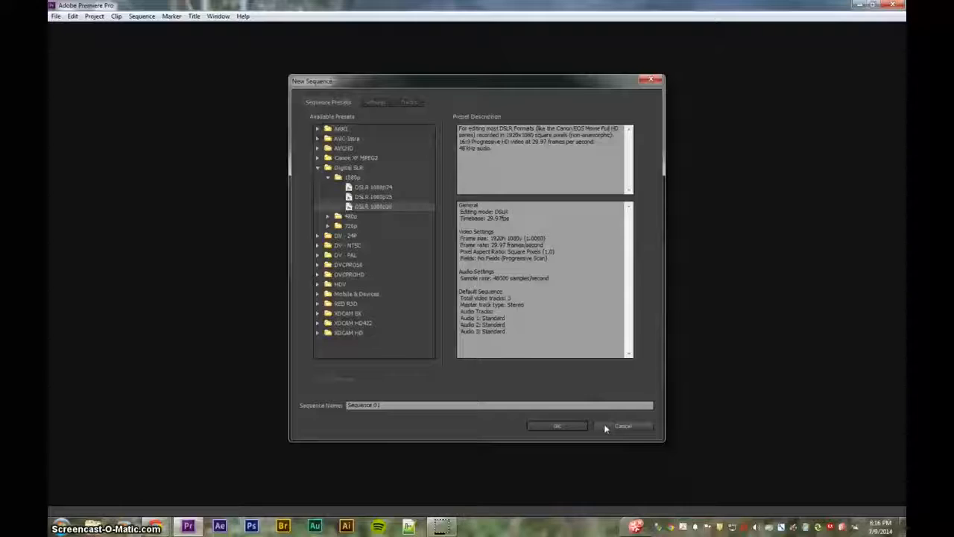
click(606, 425)
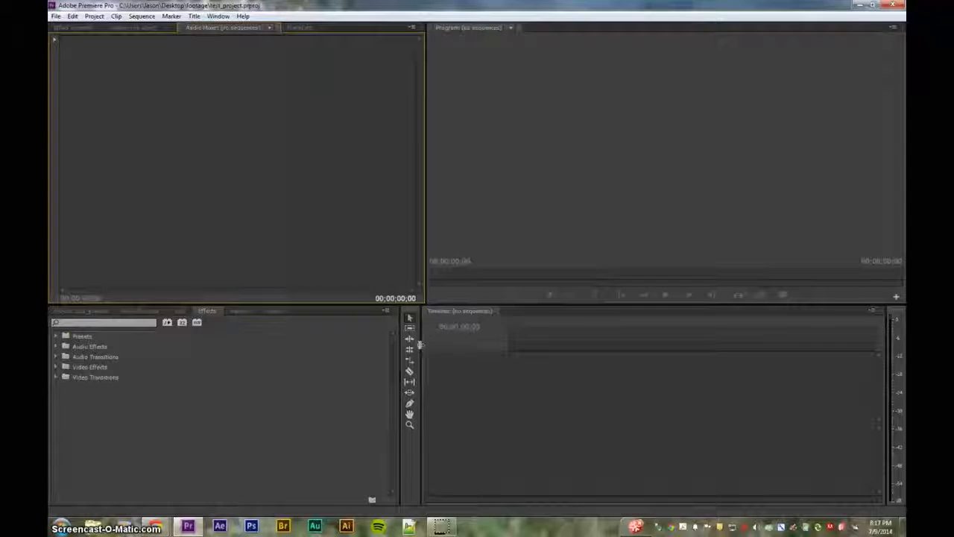
drag(422, 342, 509, 345)
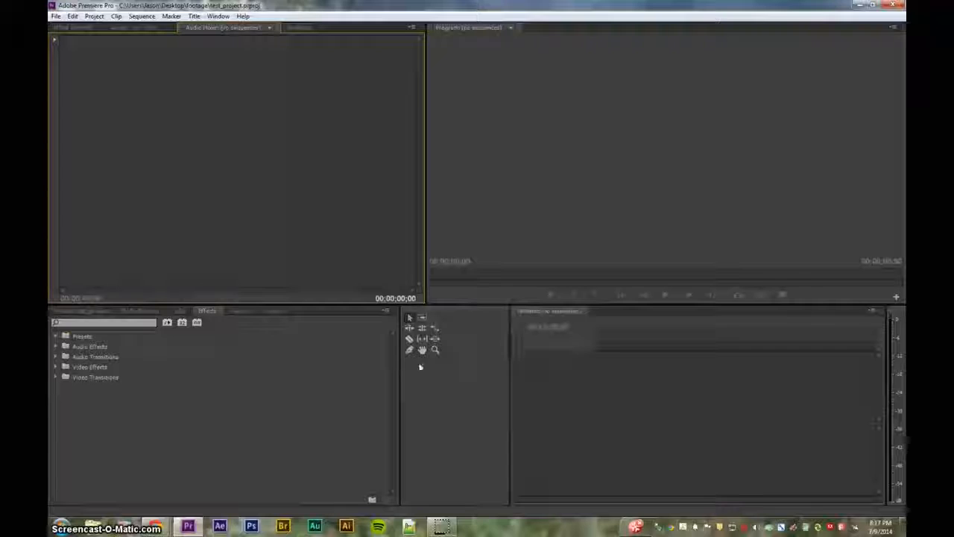
drag(399, 366, 426, 366)
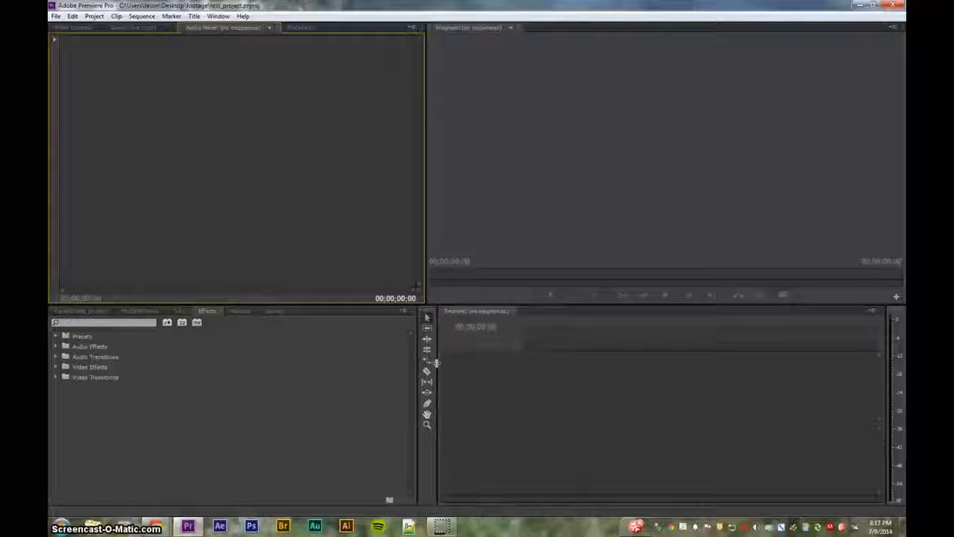
click(486, 113)
click(306, 112)
click(459, 104)
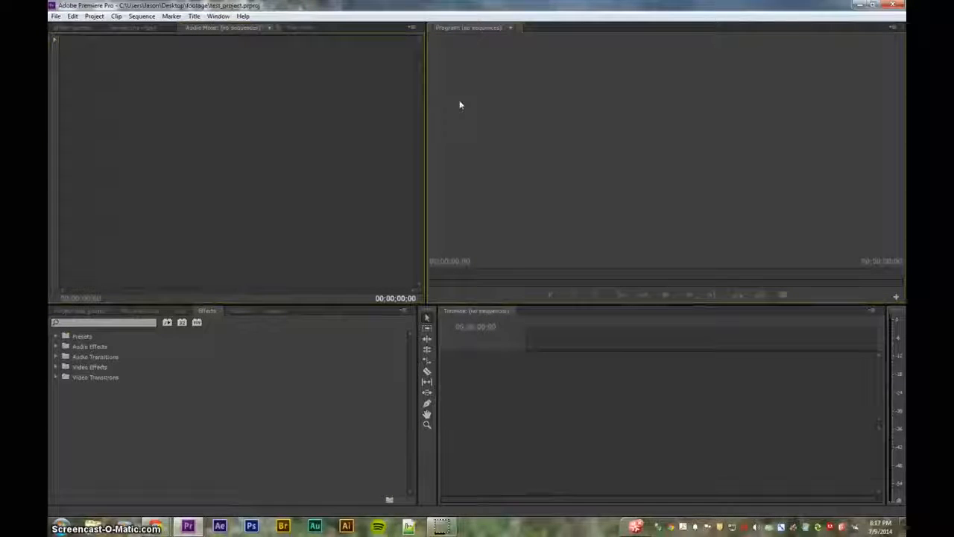
click(251, 161)
click(485, 123)
click(331, 119)
click(199, 406)
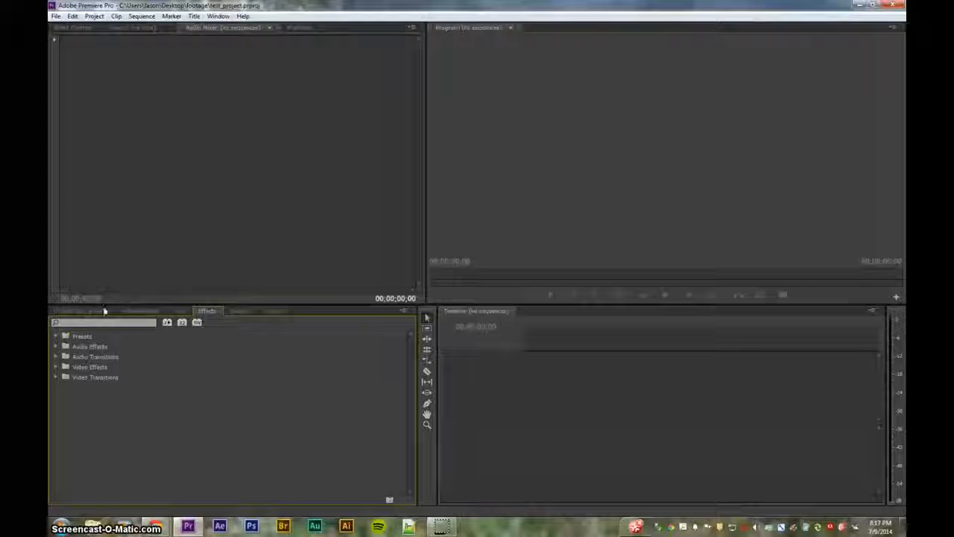
click(586, 386)
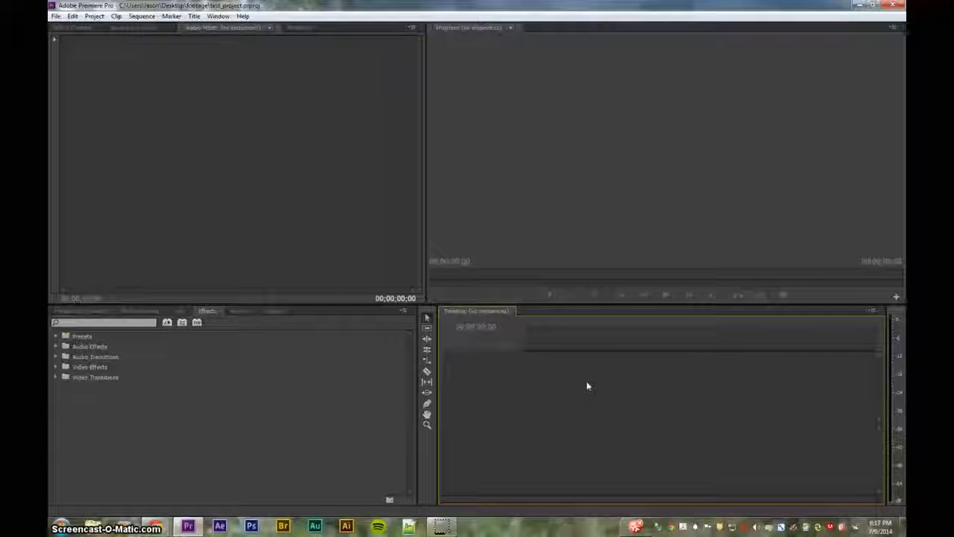
click(107, 314)
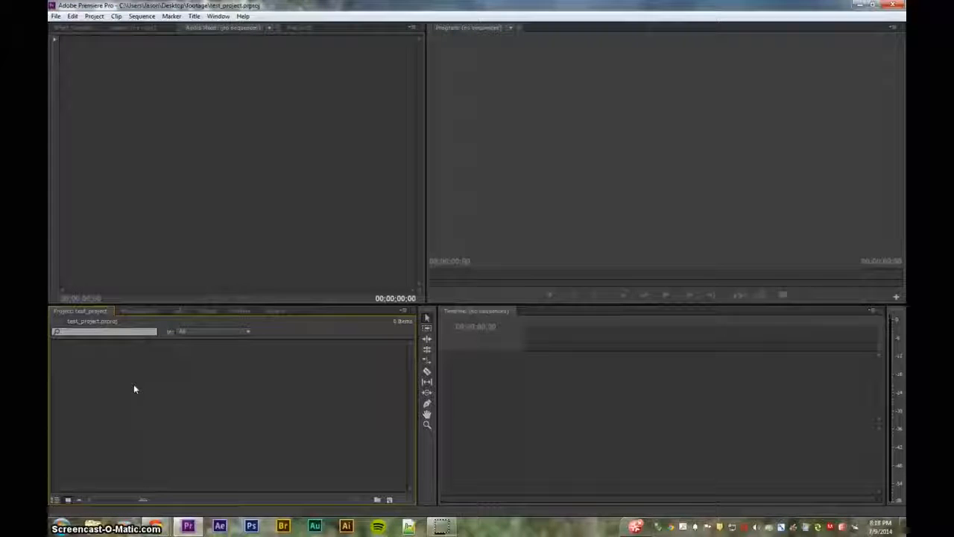
Open the Media Browser and expand the C: drive, looking through the Windows folder
click(144, 310)
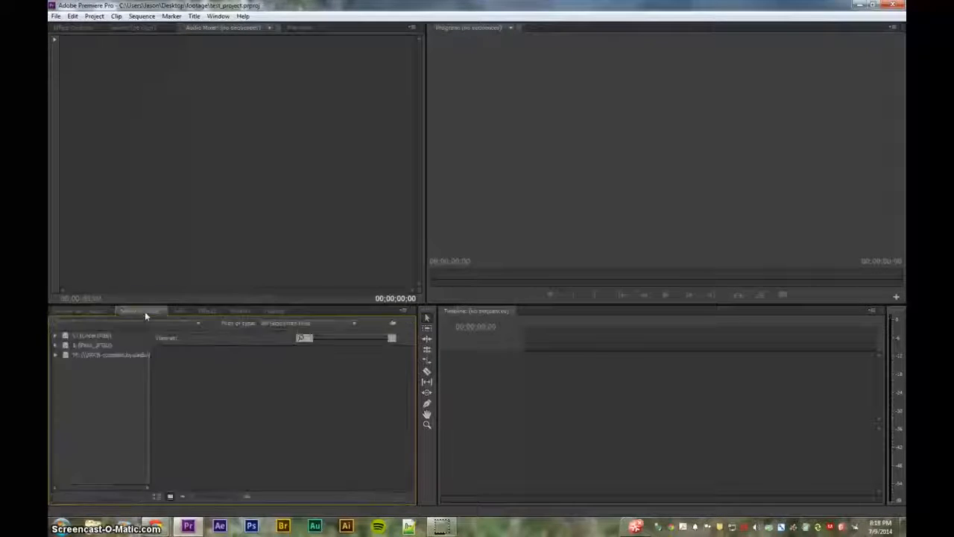
click(56, 337)
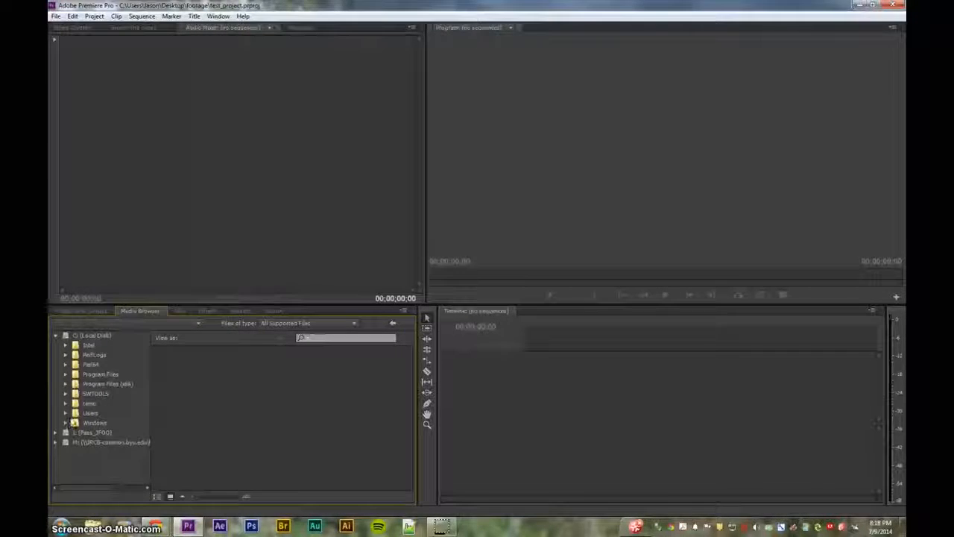
click(66, 423)
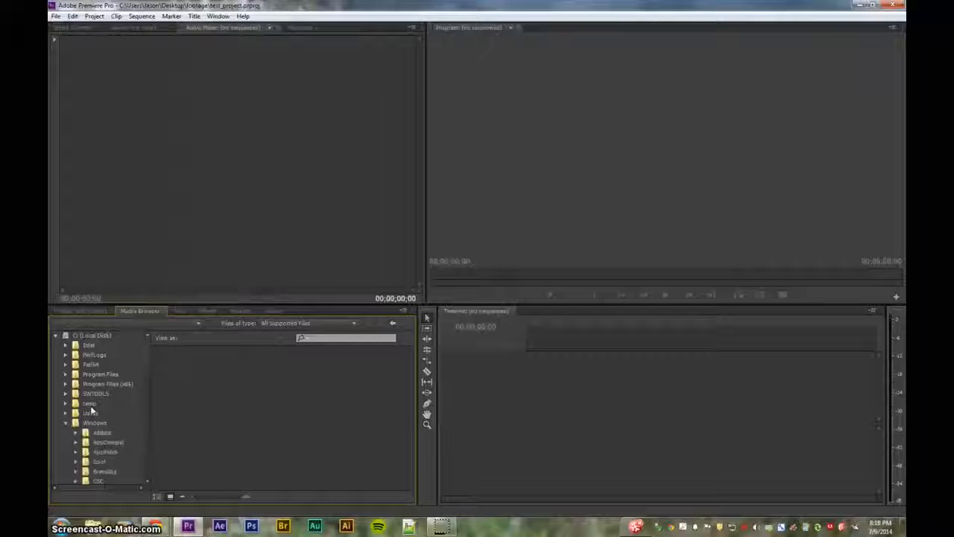
scroll(91, 413, down, 4)
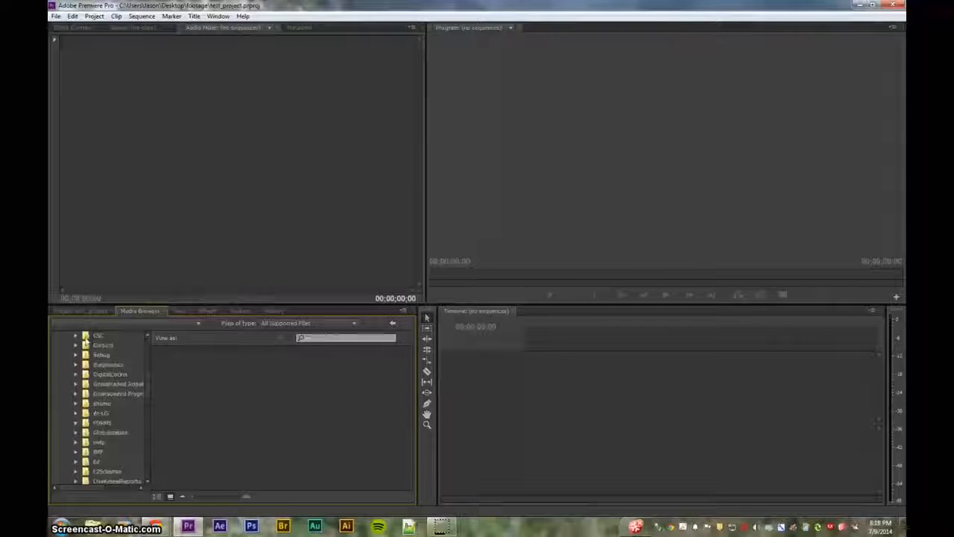
scroll(82, 355, up, 2)
click(66, 364)
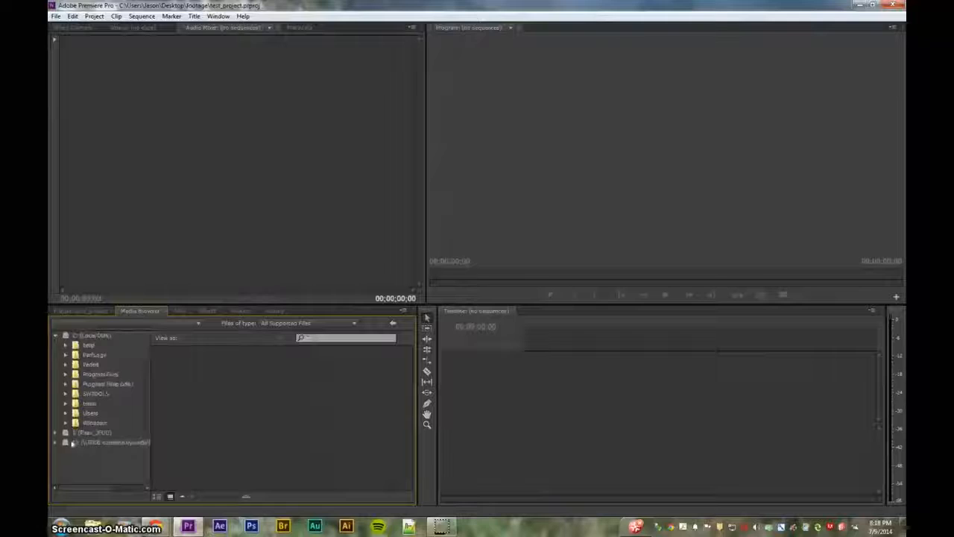
click(65, 422)
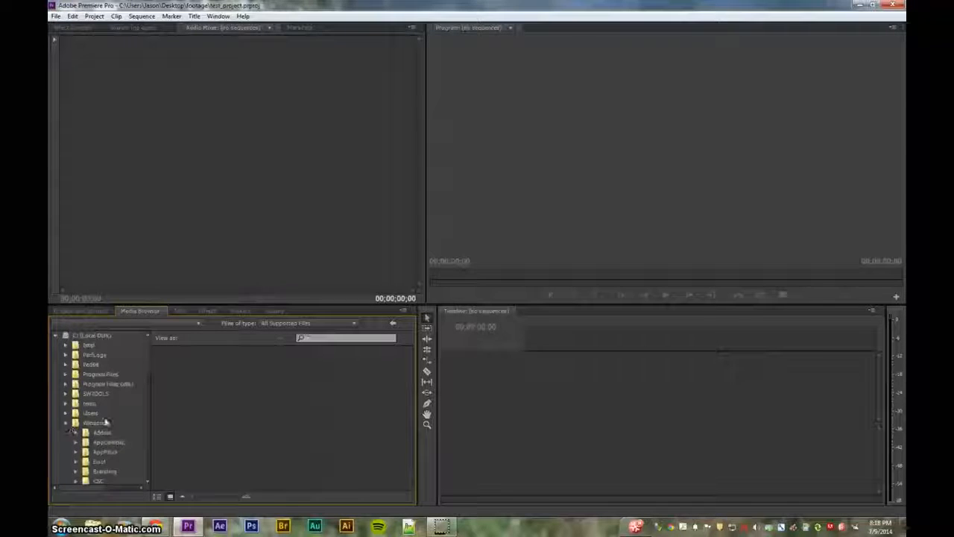
scroll(99, 423, down, 3)
scroll(99, 423, down, 15)
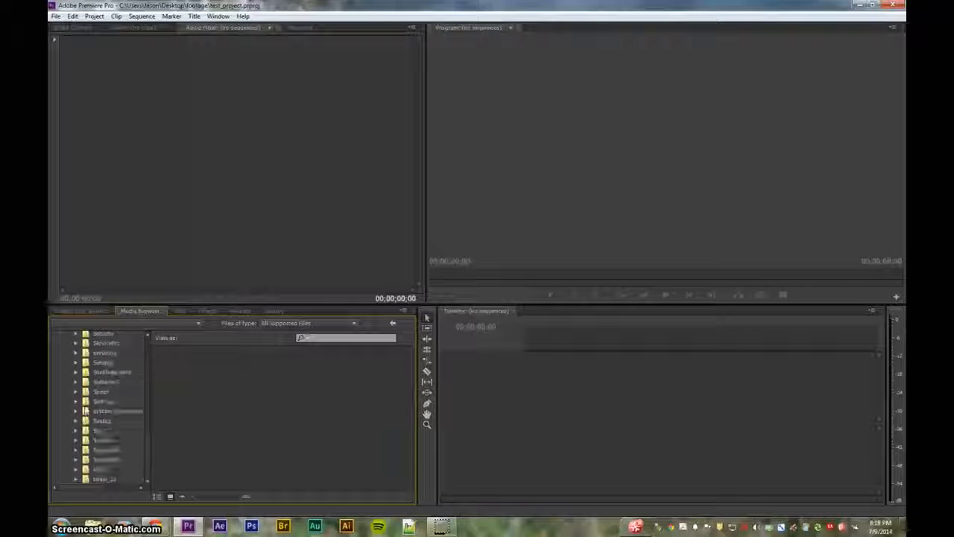
scroll(85, 410, up, 3)
scroll(85, 410, up, 5)
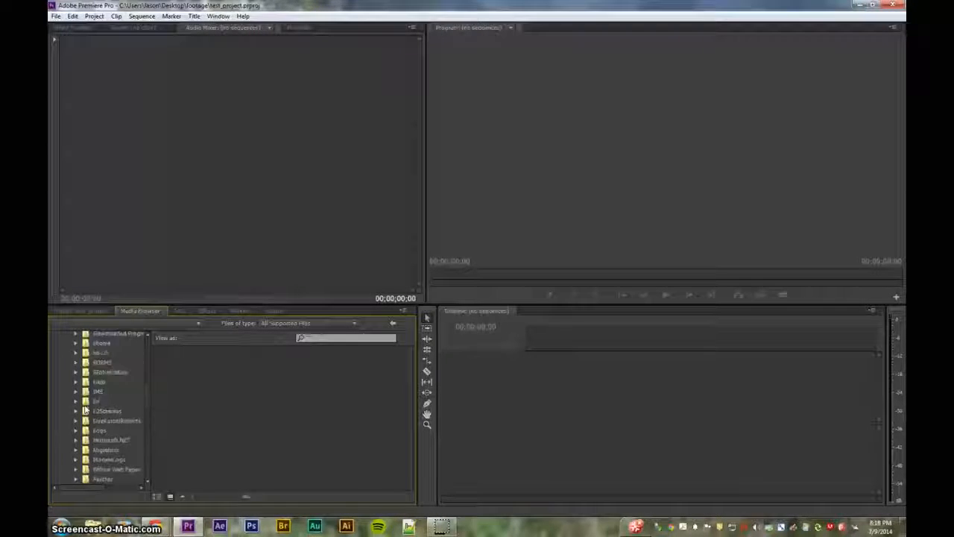
scroll(85, 410, up, 3)
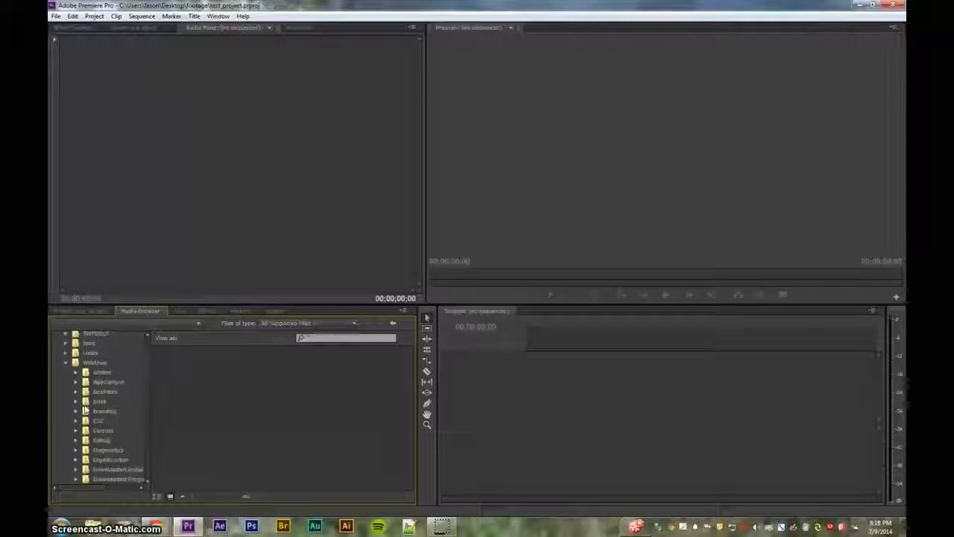
Expand Users > home folder > Desktop and select the footage folder to list its clips
click(65, 353)
click(76, 381)
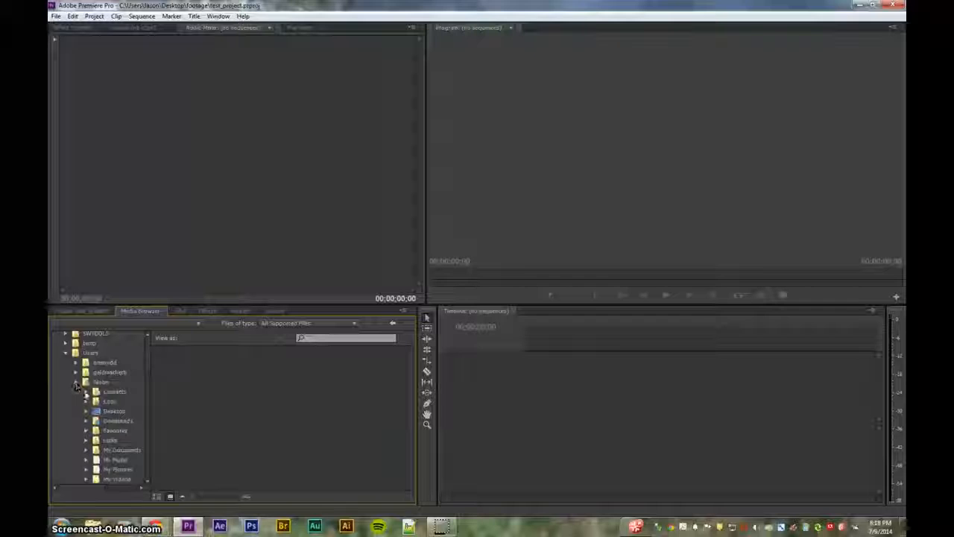
click(86, 410)
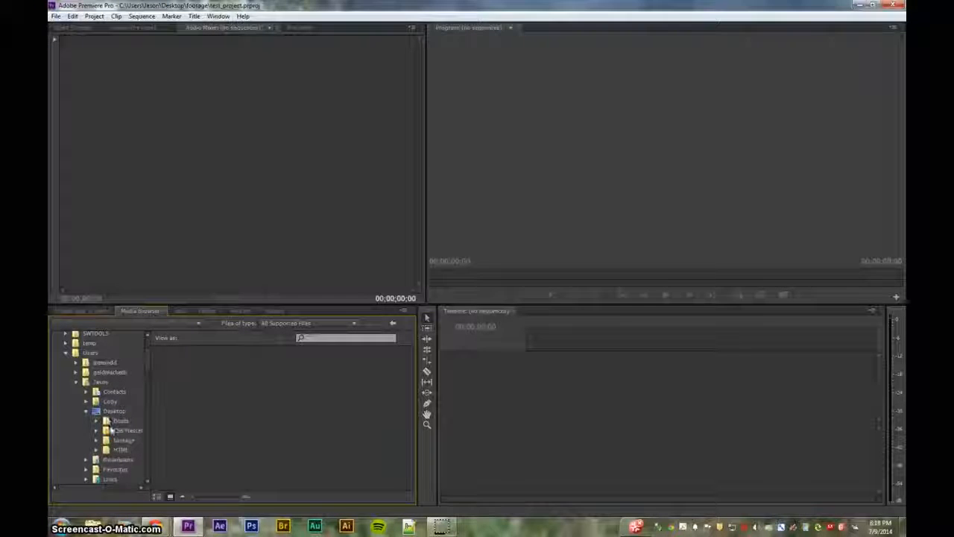
click(117, 441)
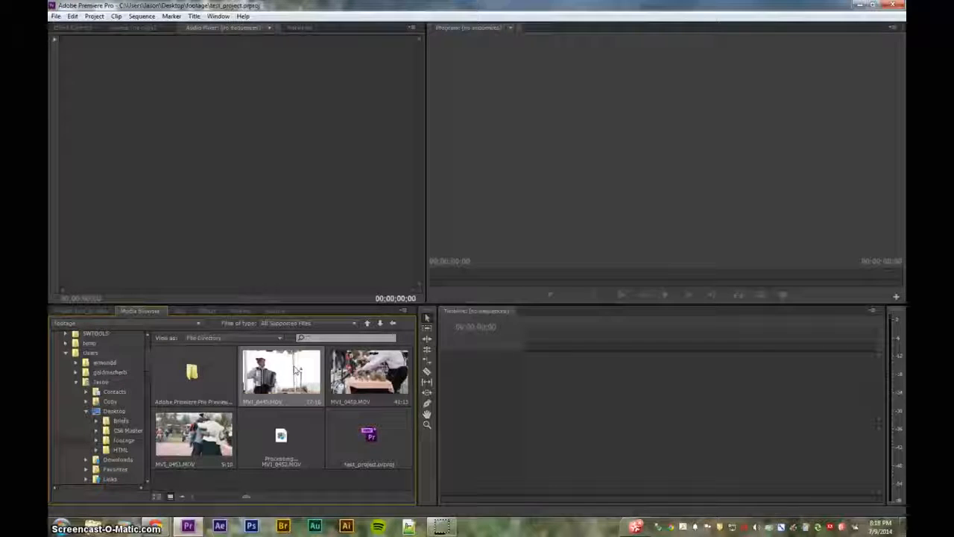
Dismiss a clip's context menu without importing and settle back on the empty Project bin
right_click(310, 369)
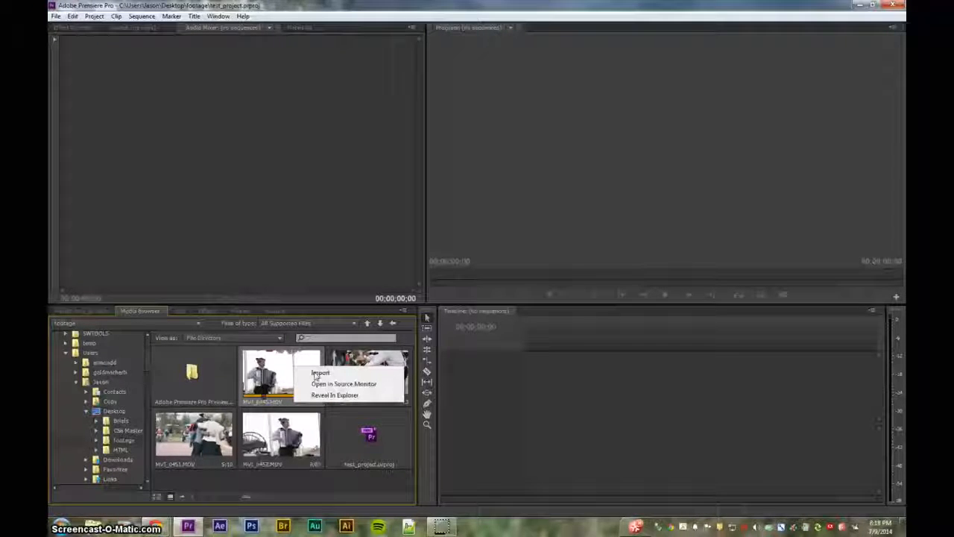
click(276, 374)
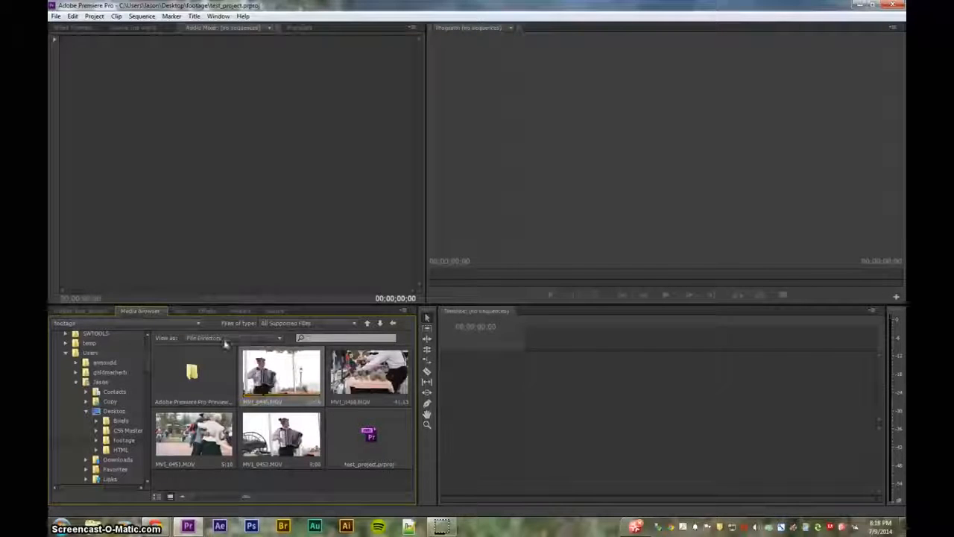
click(89, 308)
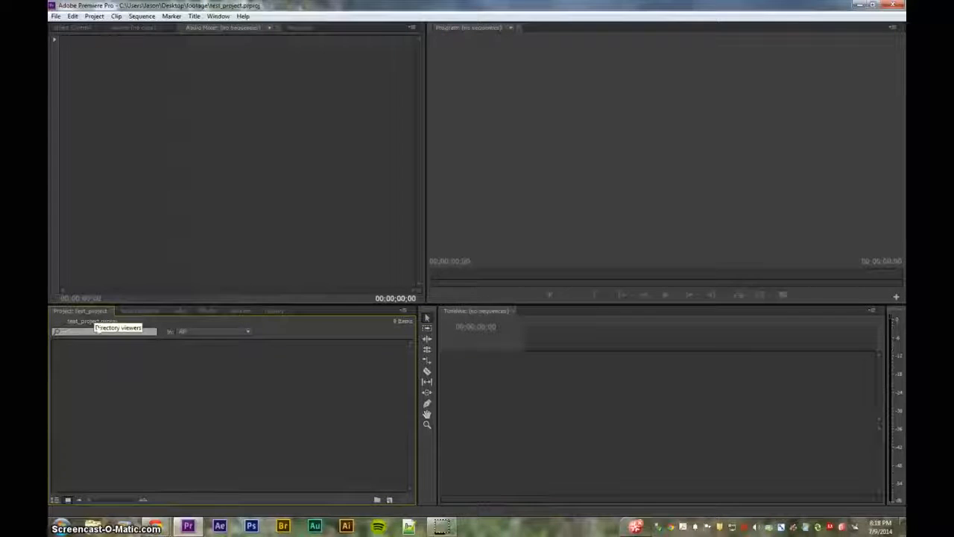
click(141, 311)
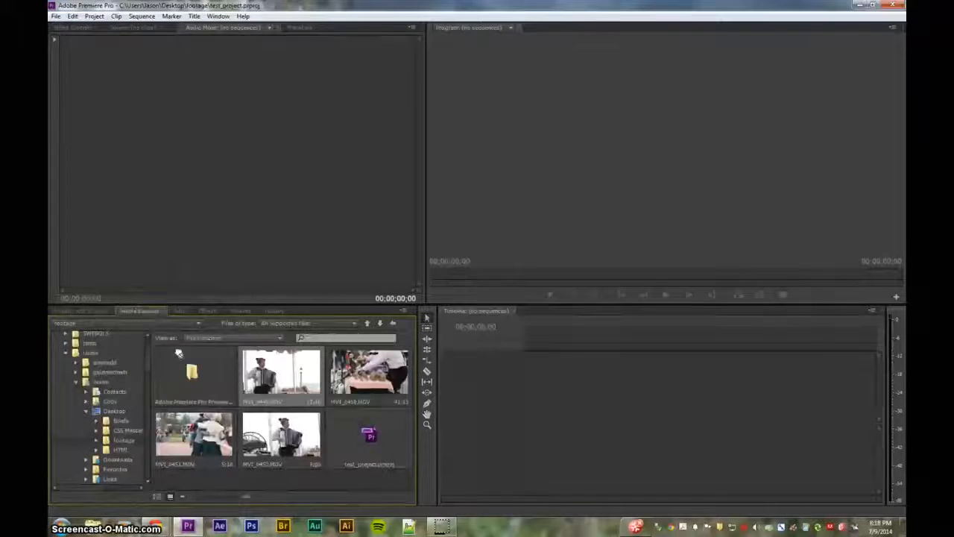
click(99, 309)
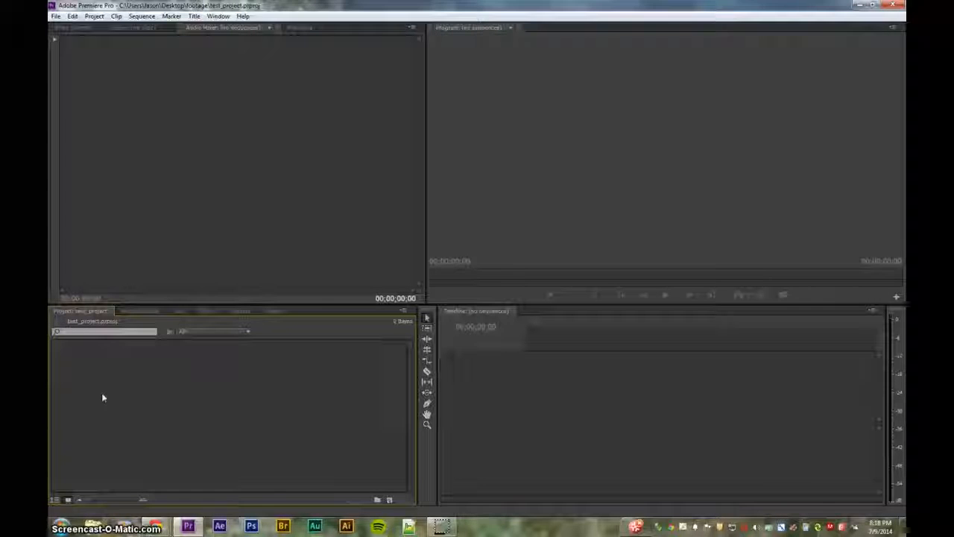
Create a bin named 'video' and open it in its own panel tab
click(378, 499)
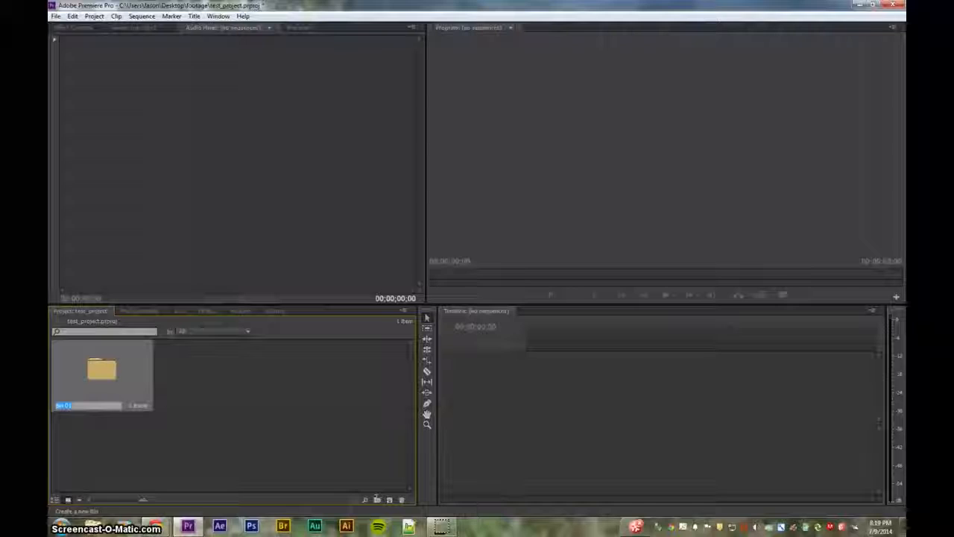
text(video)
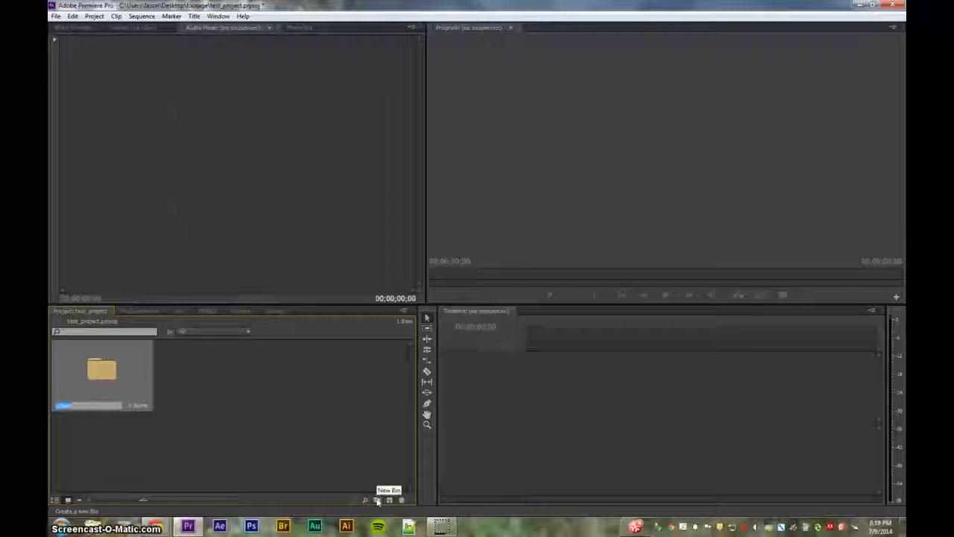
click(254, 425)
double_click(91, 373)
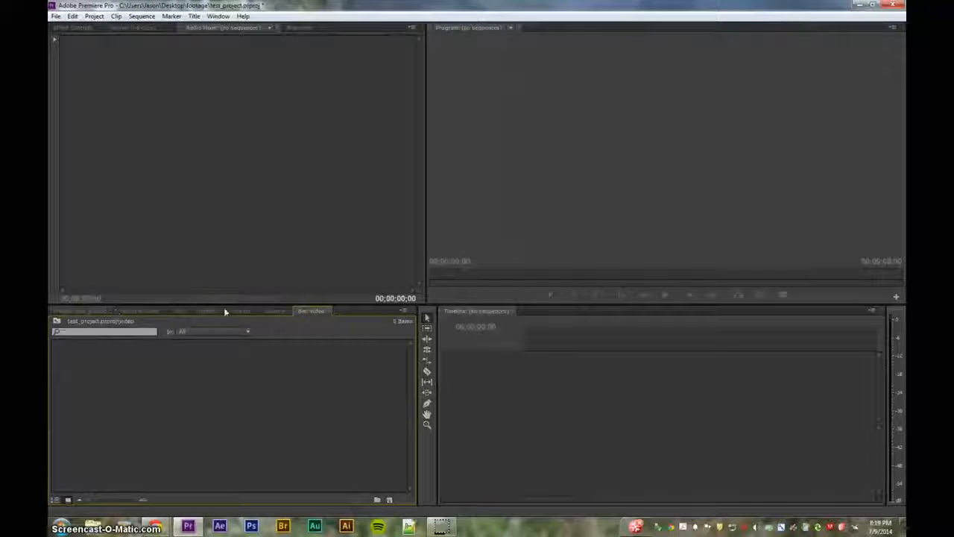
Drag MVI_0445.MOV from the Media Browser into the video bin
click(142, 311)
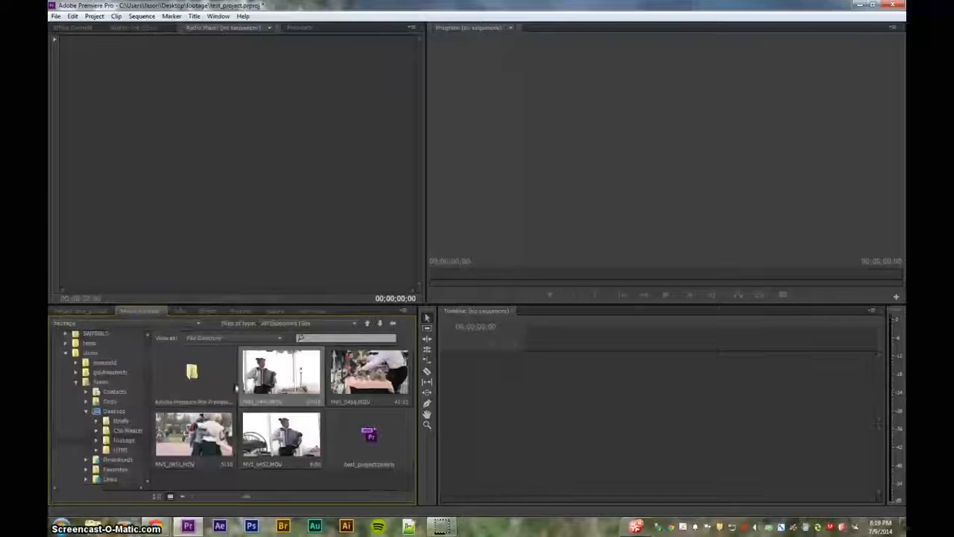
click(314, 311)
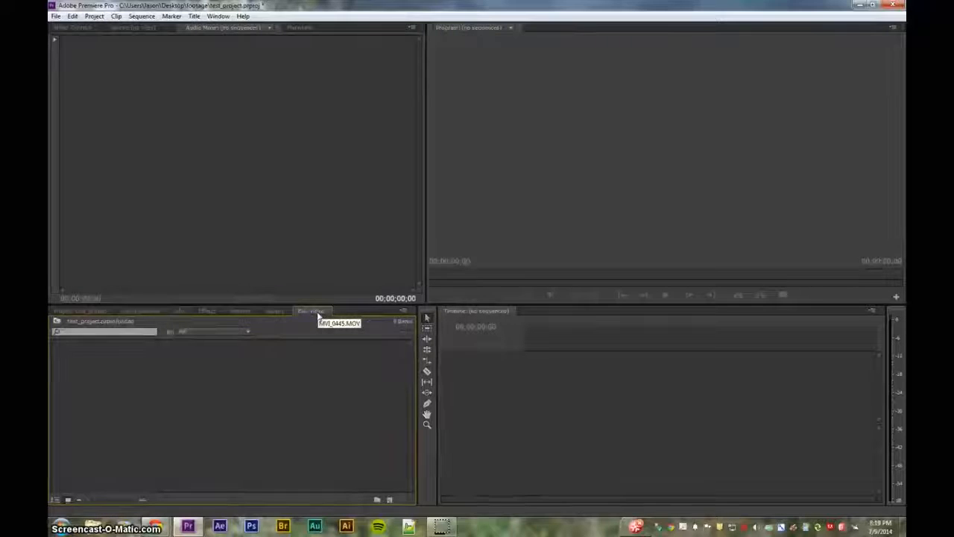
drag(312, 326, 167, 393)
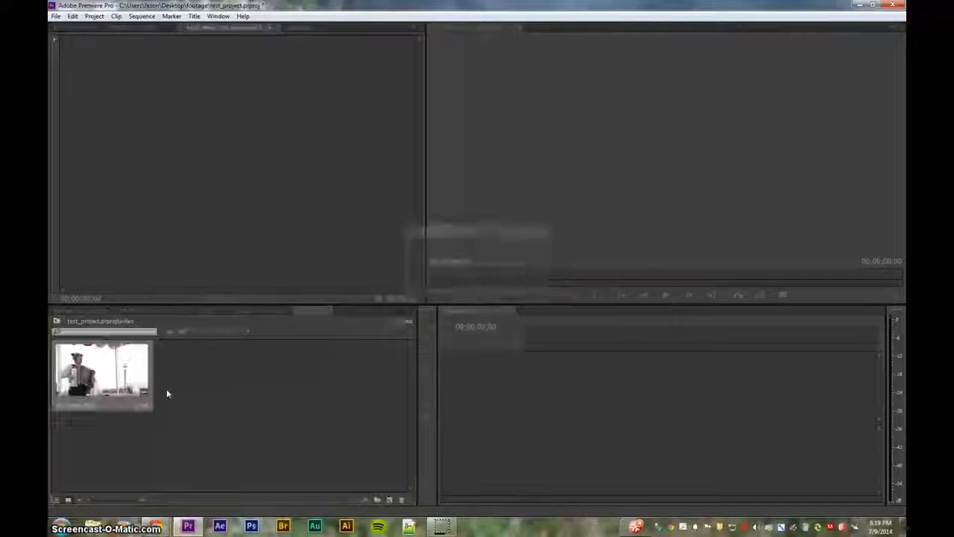
Reopen the video bin to confirm the clip, close the extra tab and restore the Premiere window
click(100, 310)
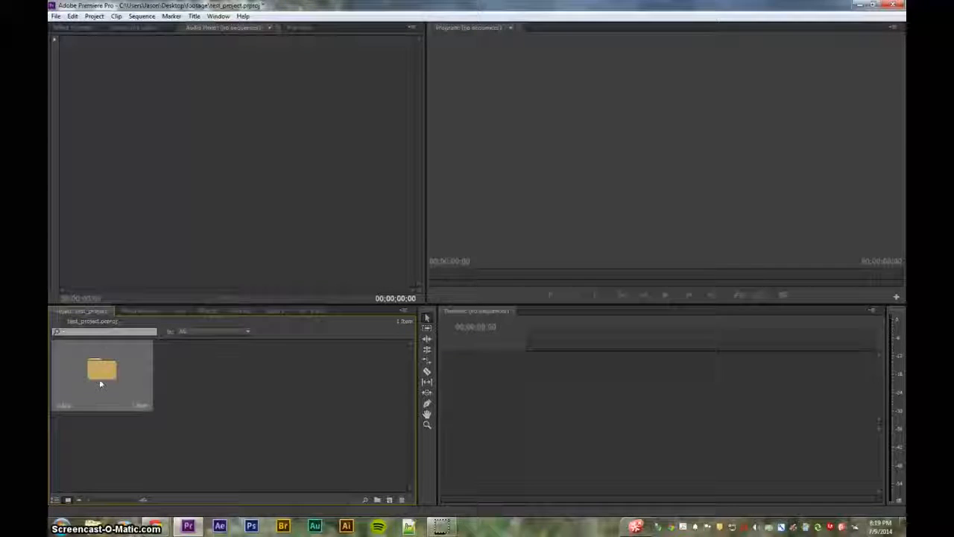
click(182, 387)
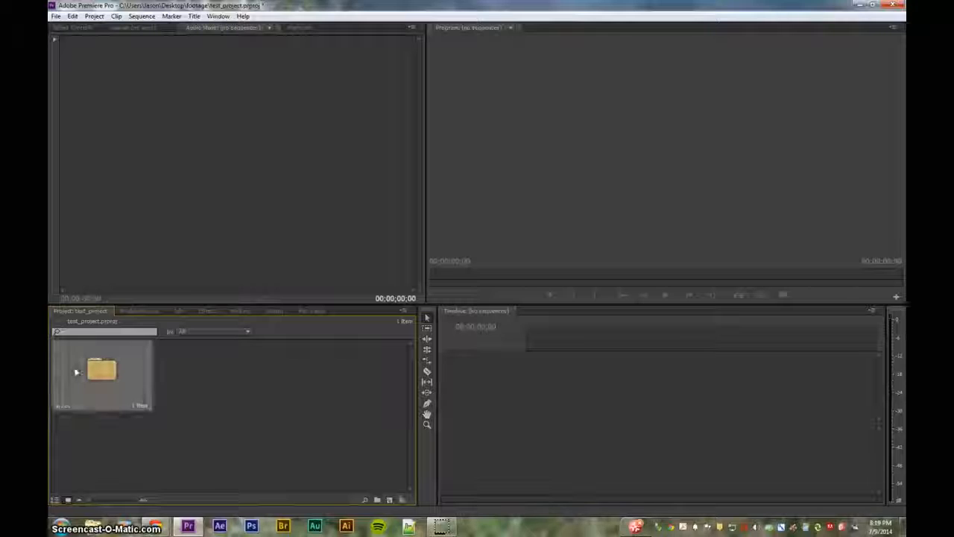
double_click(134, 407)
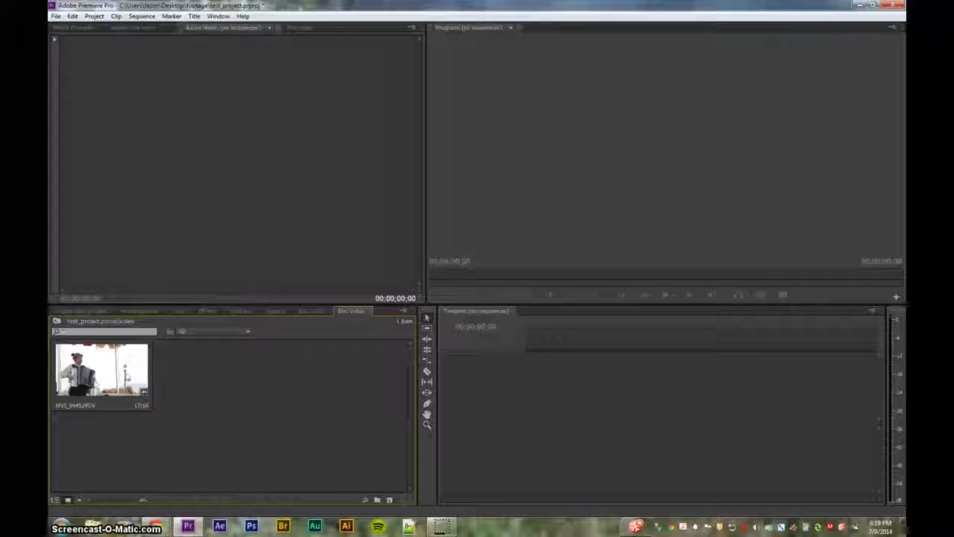
click(369, 310)
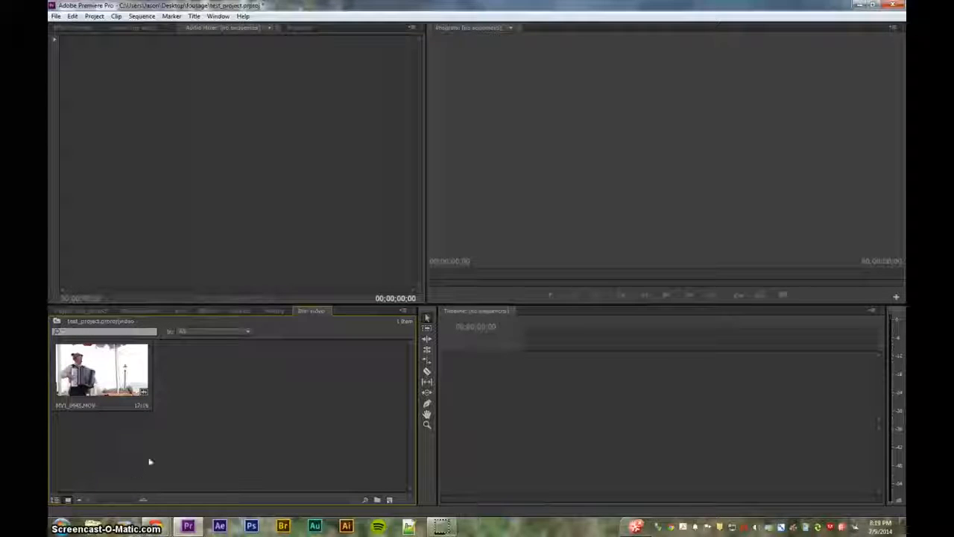
drag(386, 6, 571, 56)
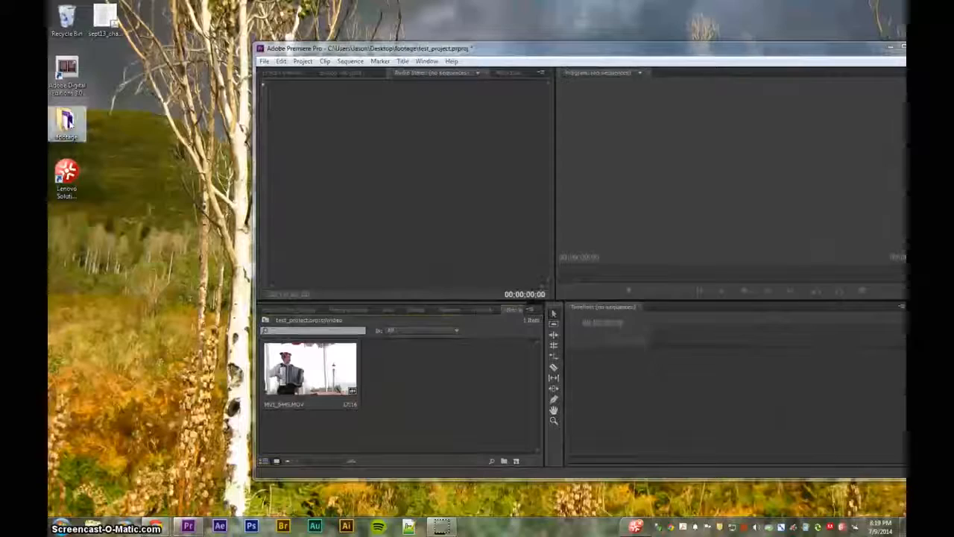
Drag MVI_0450, MVI_0451 and MVI_0452 from the footage folder into Premiere's Project panel
double_click(66, 121)
drag(597, 47, 492, 6)
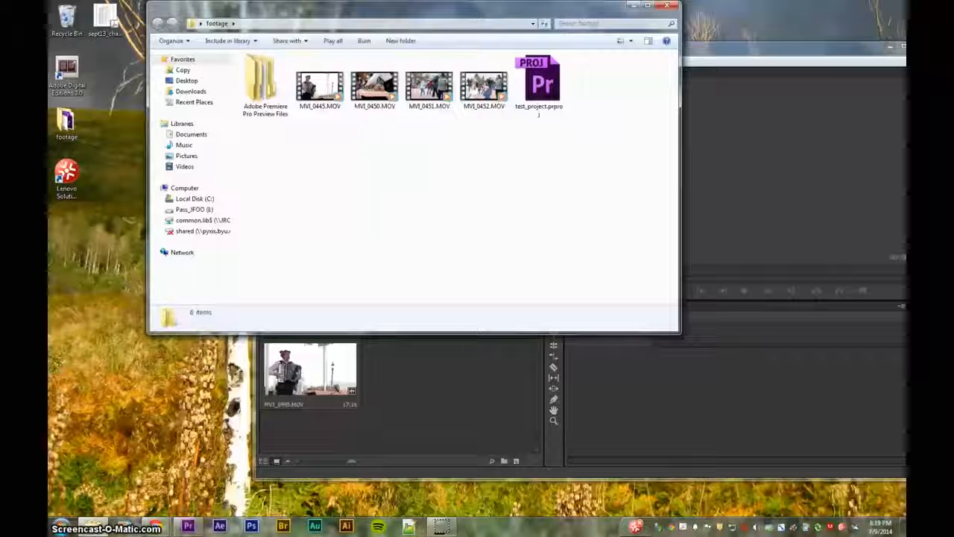
click(374, 86)
shift+click(484, 87)
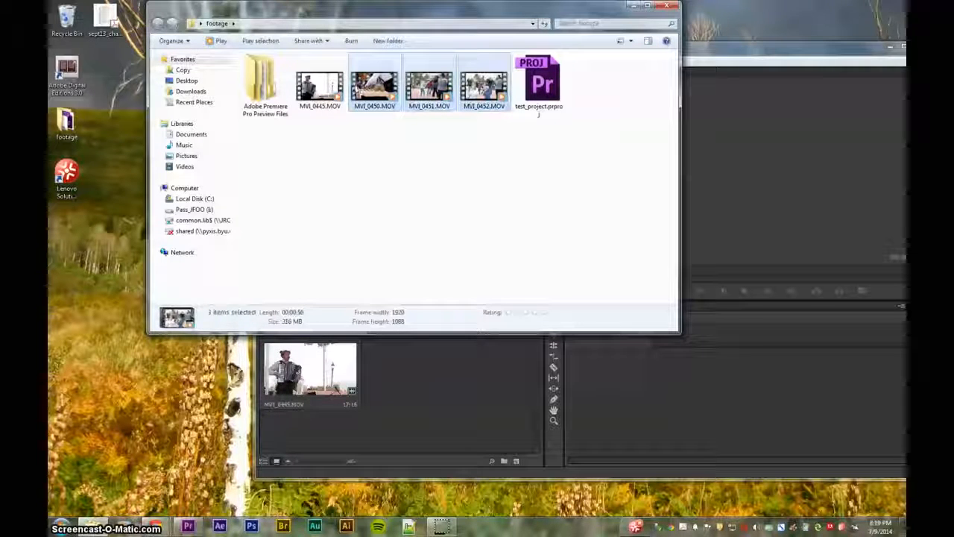
drag(389, 189, 407, 391)
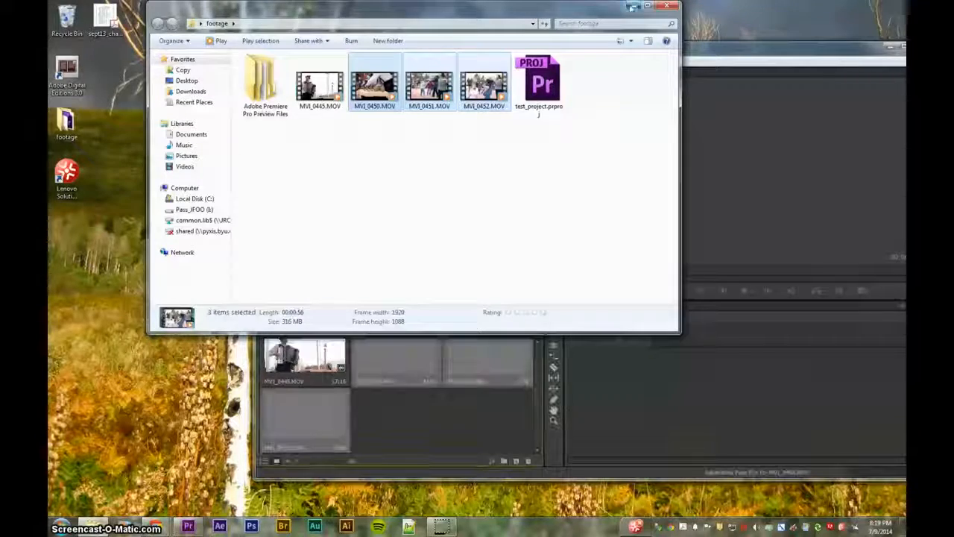
click(633, 6)
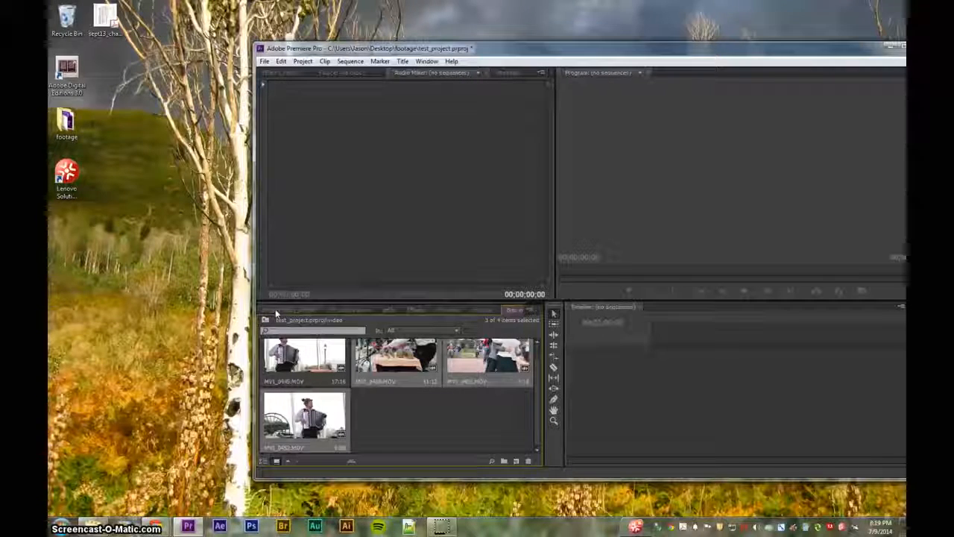
Check the Media Browser, return to the Project bin, and reopen the footage folder
click(348, 309)
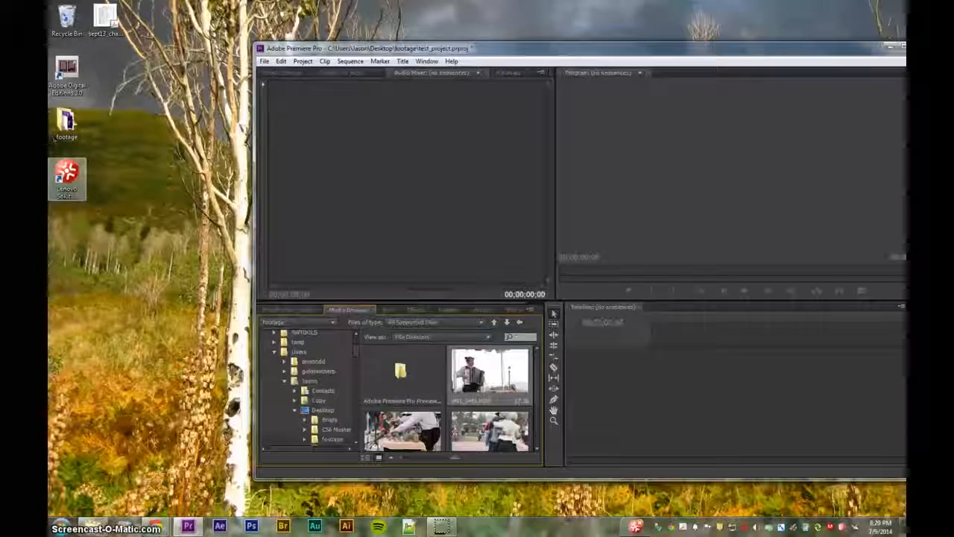
click(294, 309)
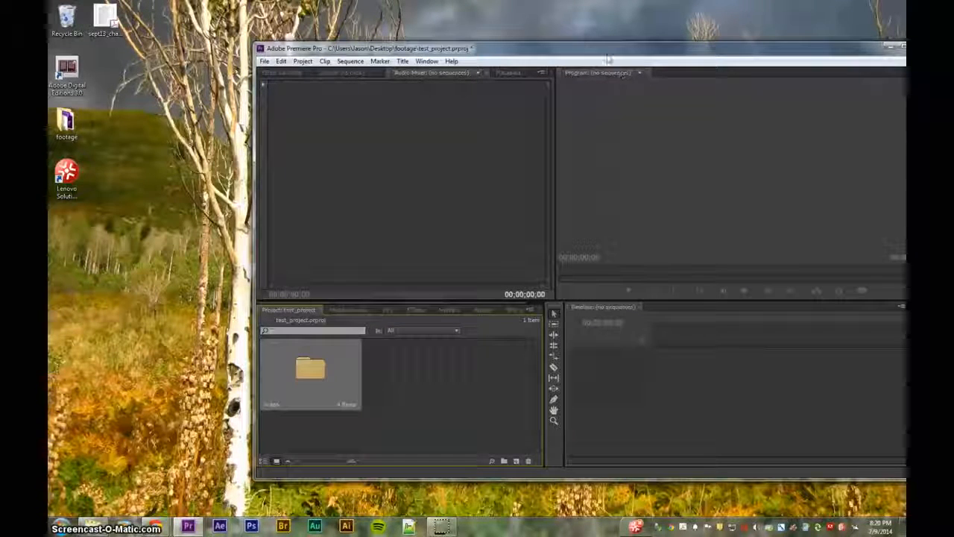
double_click(66, 123)
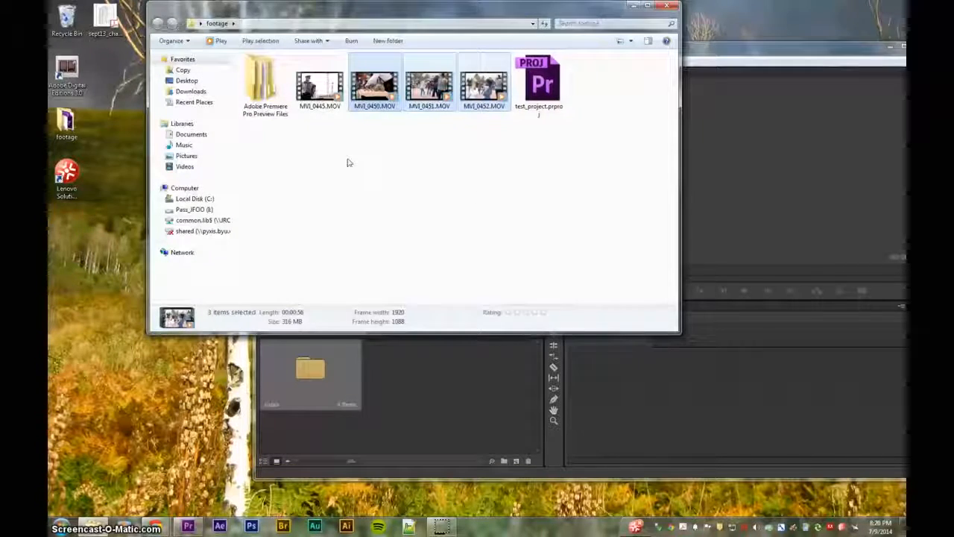
Create a new folder named 'video' inside the footage folder
click(429, 155)
right_click(428, 155)
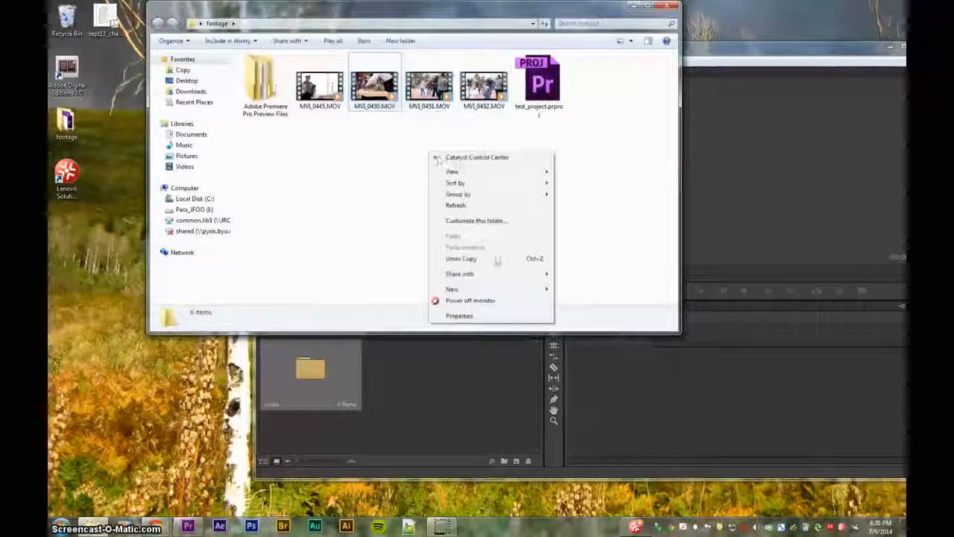
mouse_move(526, 294)
click(570, 291)
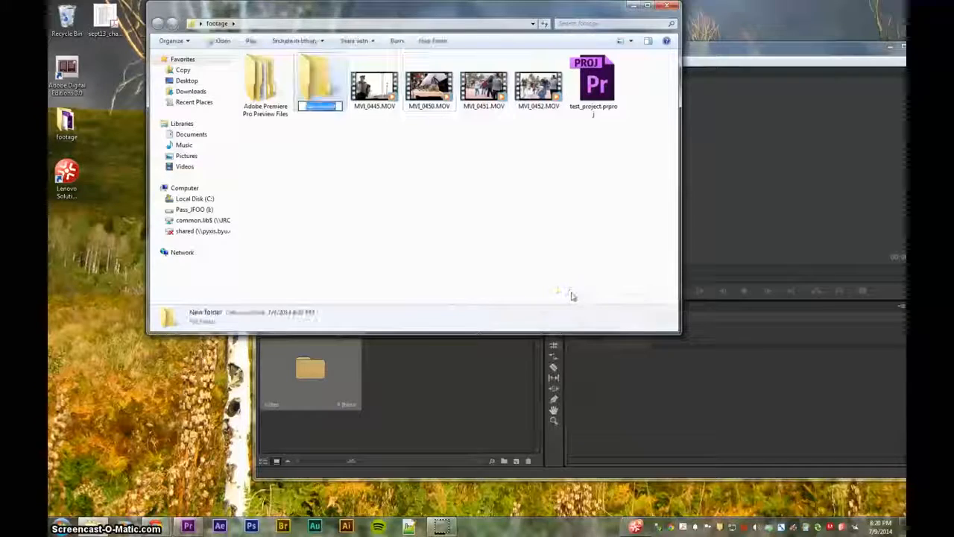
text(video)
key(Return)
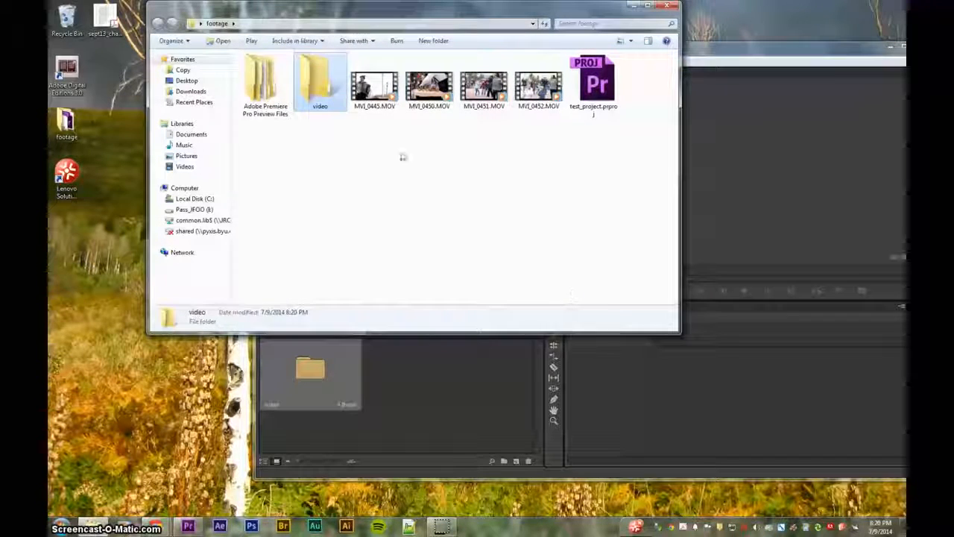
Move MVI_0445 and MVI_0450 through MVI_0452 into the video folder and close Explorer
click(374, 88)
shift+click(542, 89)
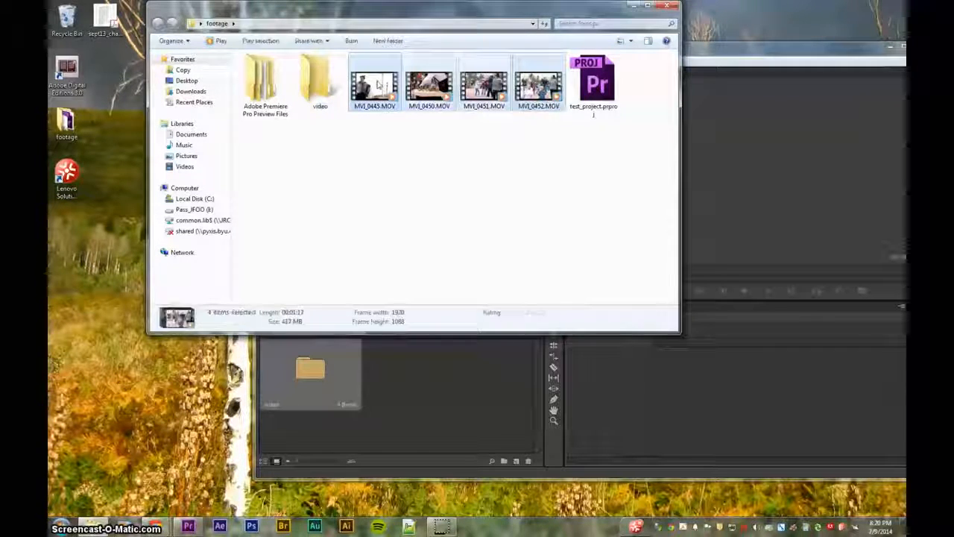
drag(495, 95, 319, 91)
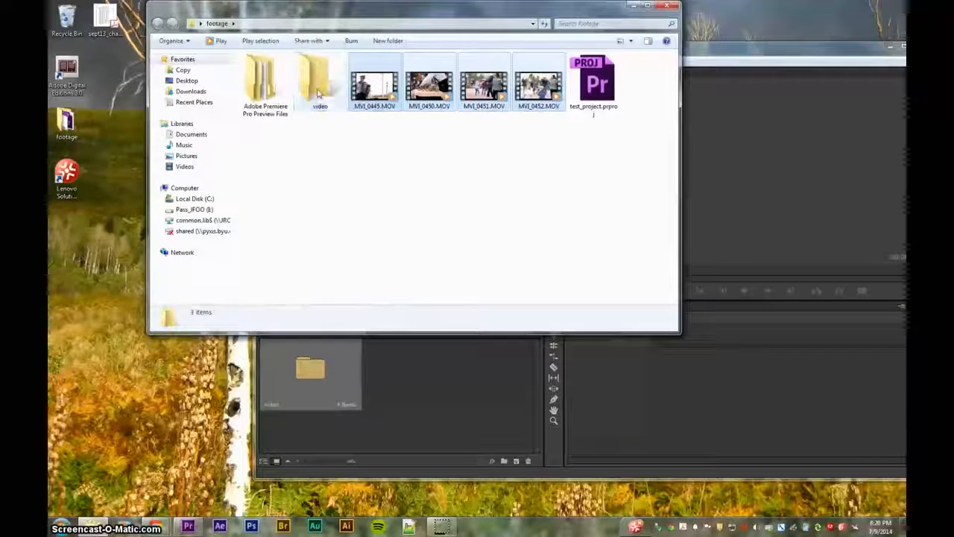
click(668, 6)
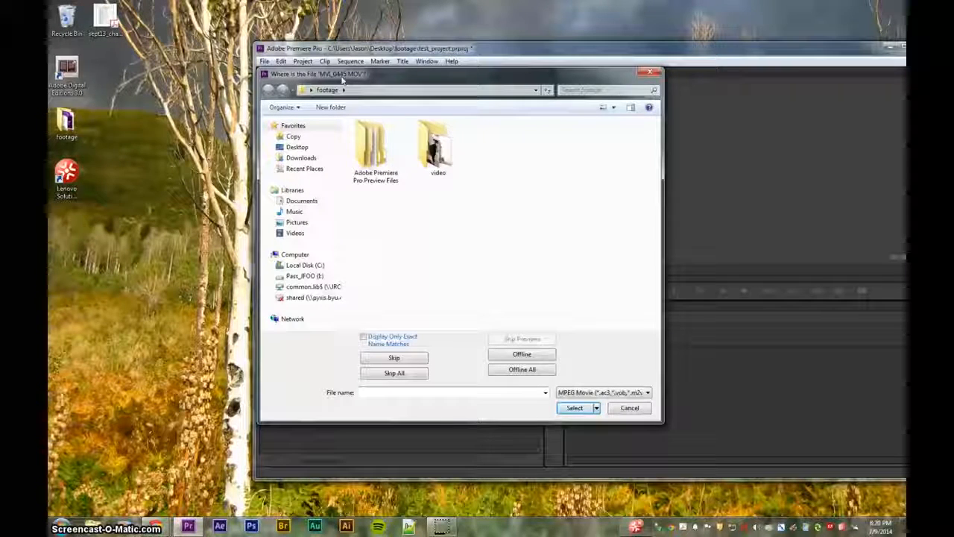
Relink MVI_0445.MOV to its copy in the new video folder, then re-maximize Premiere
double_click(446, 152)
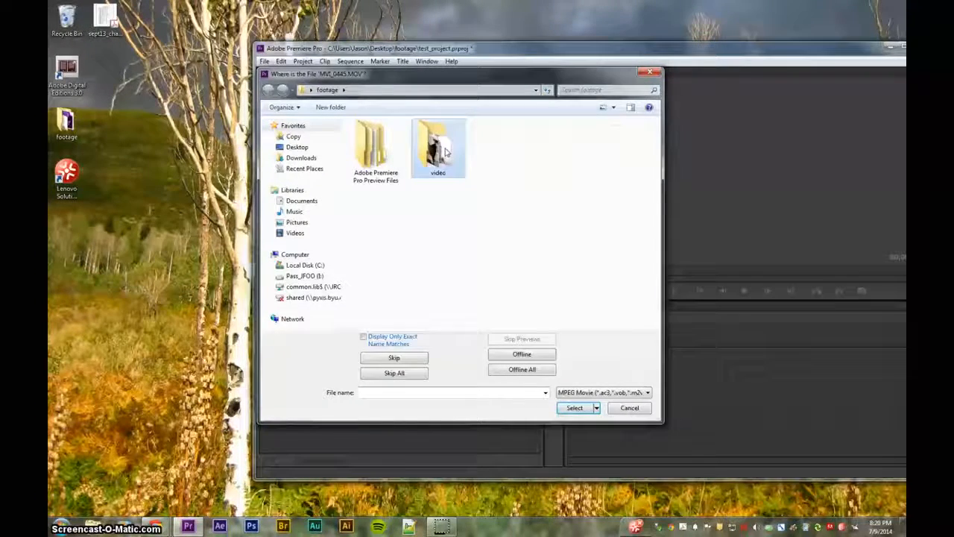
click(375, 138)
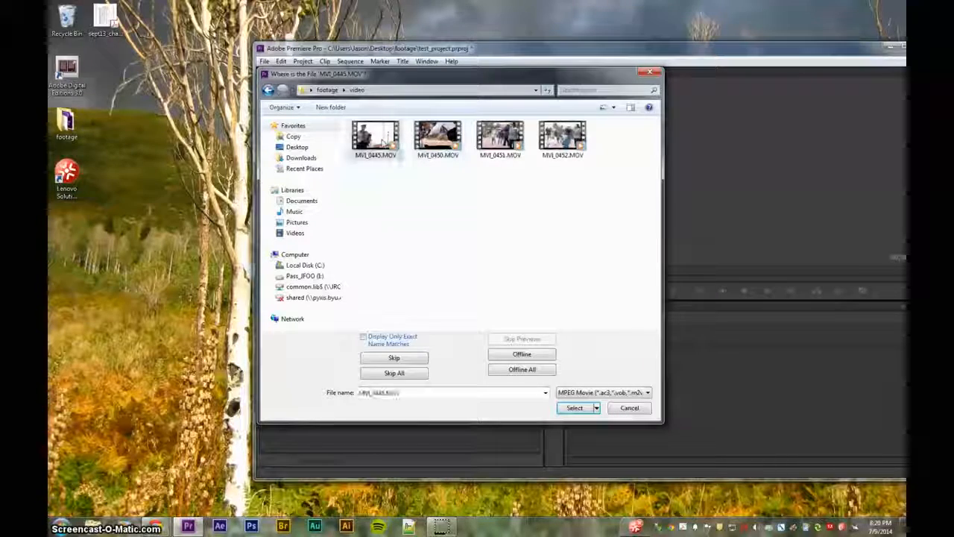
click(574, 408)
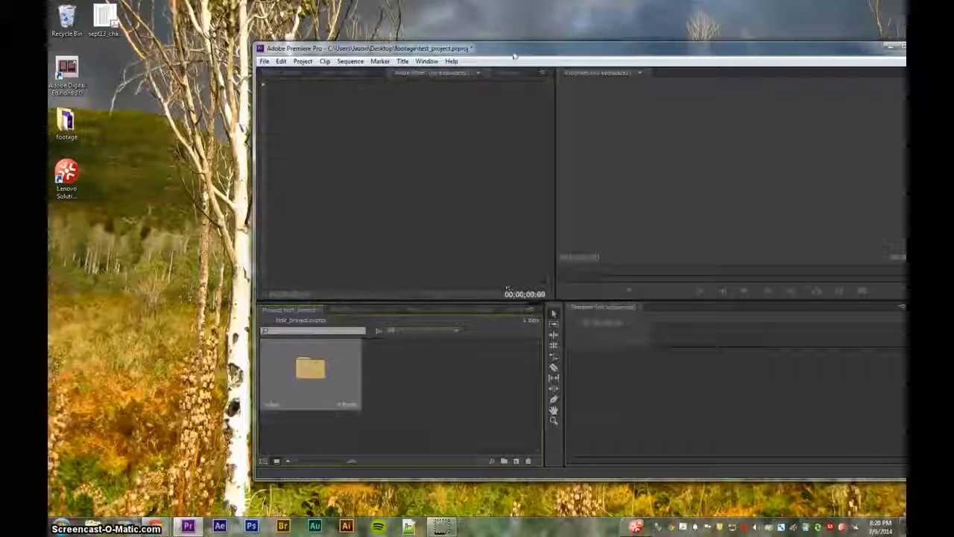
drag(466, 13, 399, 1)
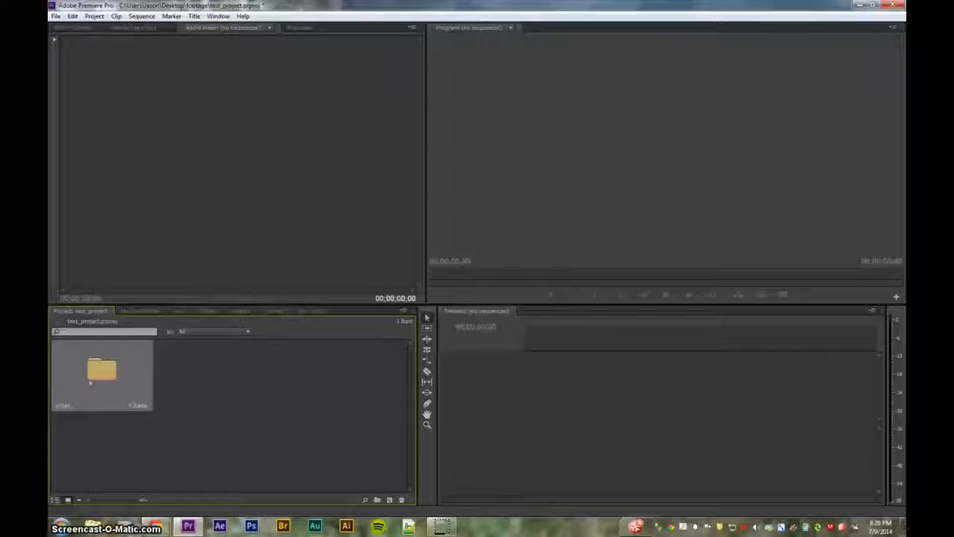
Open the video bin in its own tab to show the four MOV clips, and select one
double_click(102, 369)
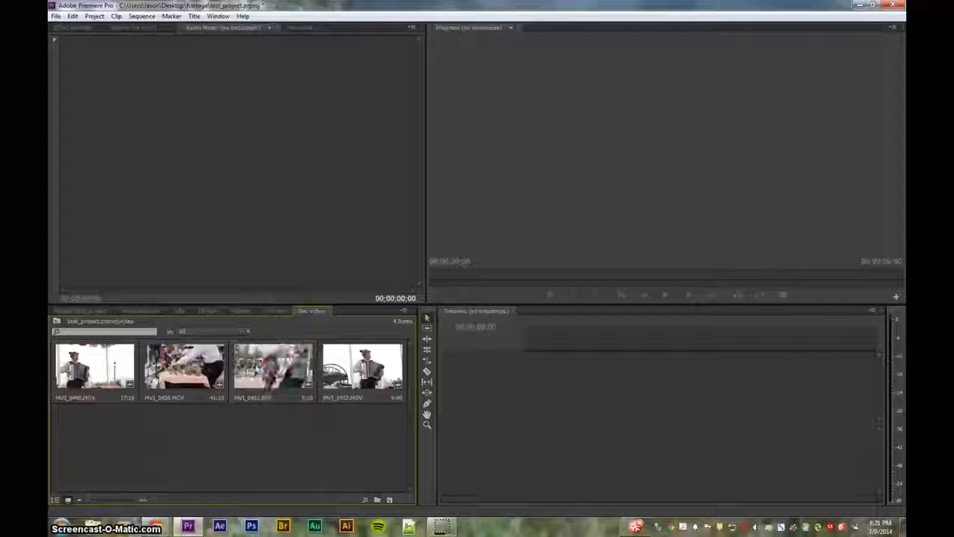
click(261, 370)
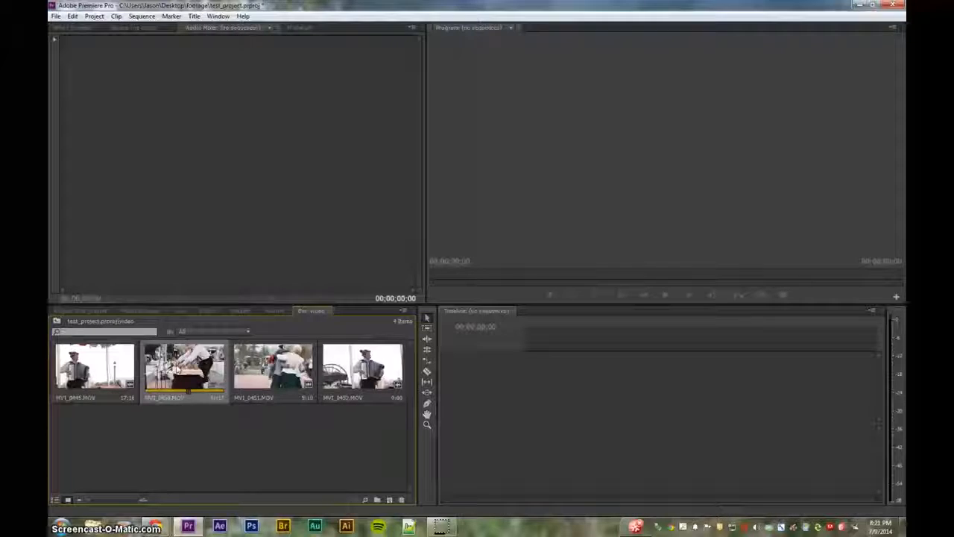
right_click(172, 371)
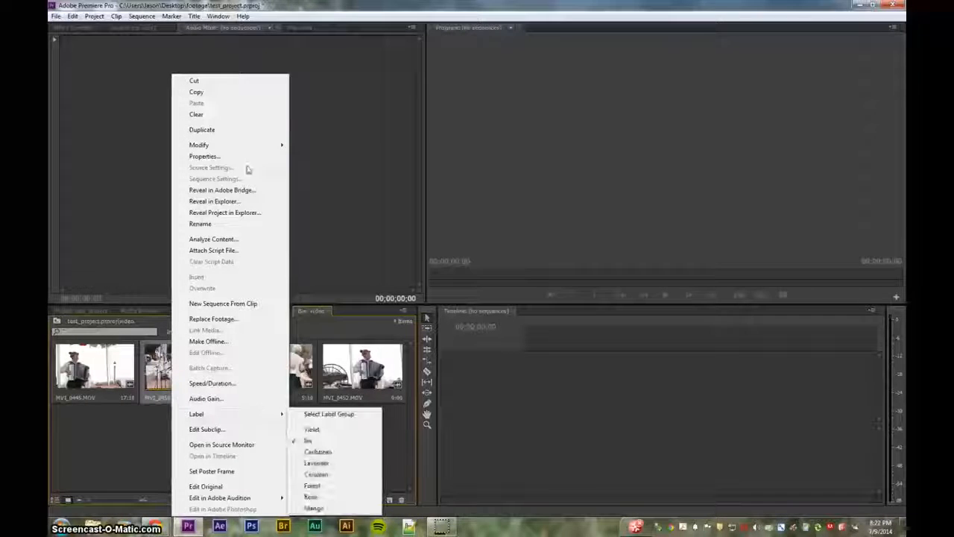
mouse_move(234, 150)
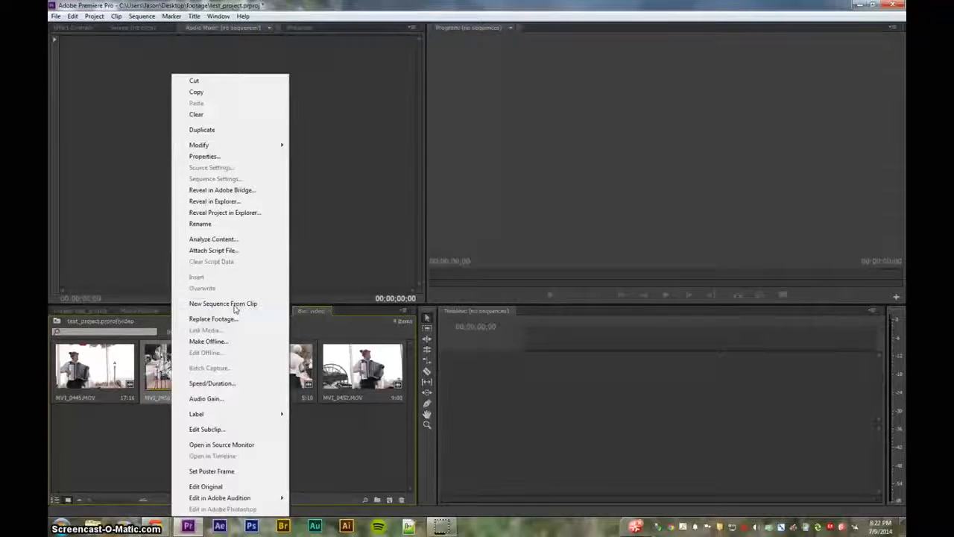
click(128, 444)
click(128, 444)
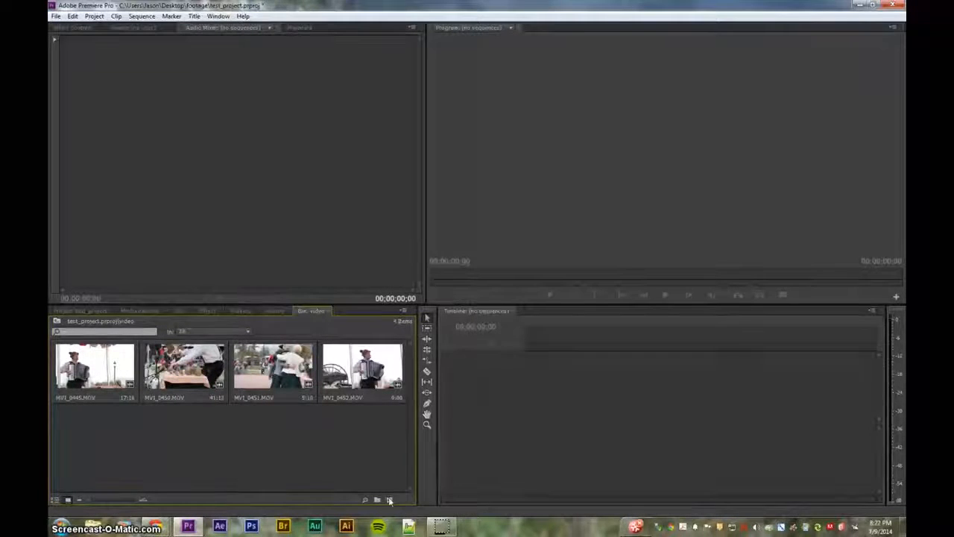
click(152, 377)
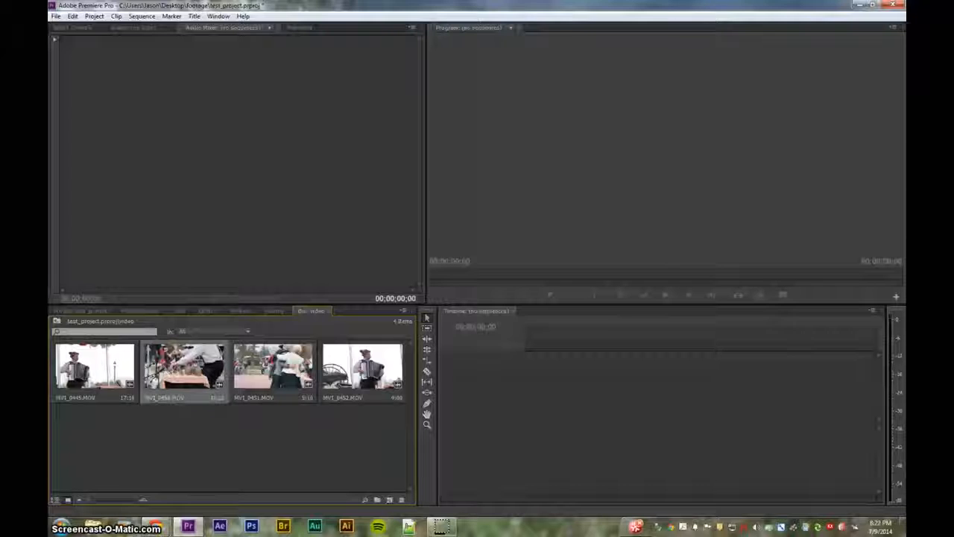
Create a sequence from MVI_0450 and add MVI_0445 after the first clip
click(390, 499)
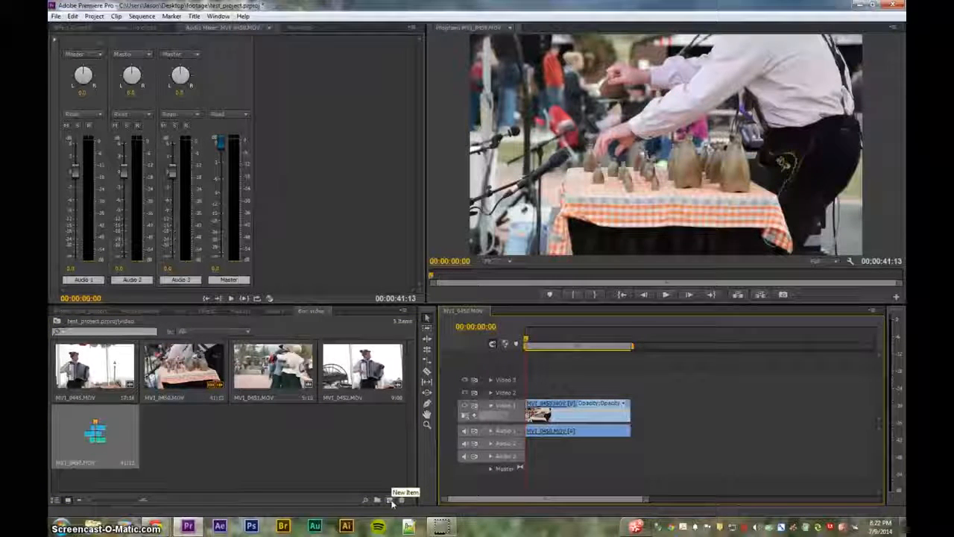
click(254, 432)
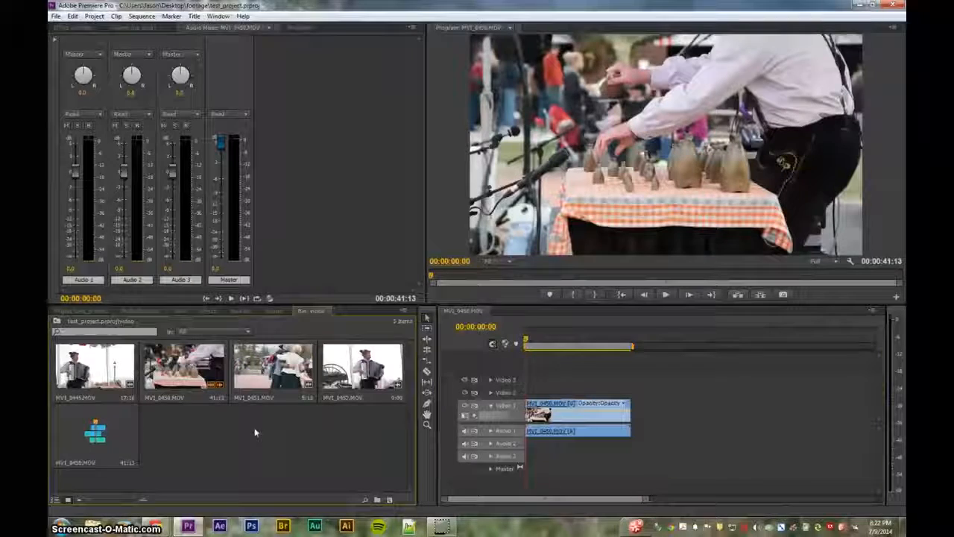
click(104, 441)
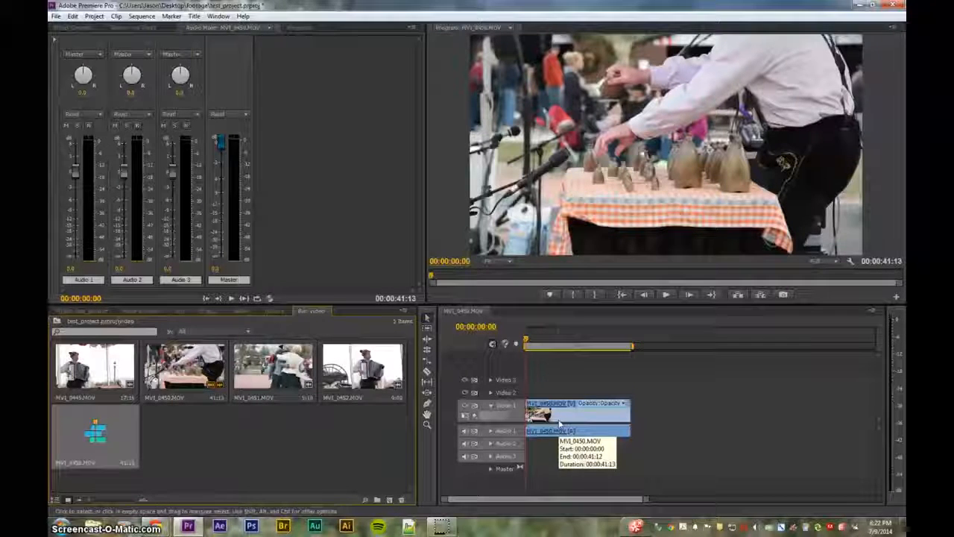
click(233, 444)
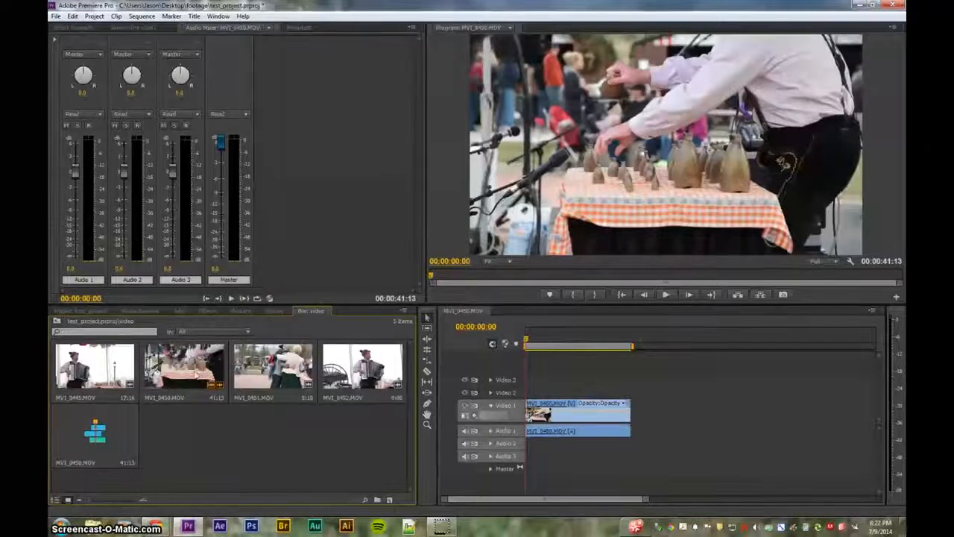
click(197, 377)
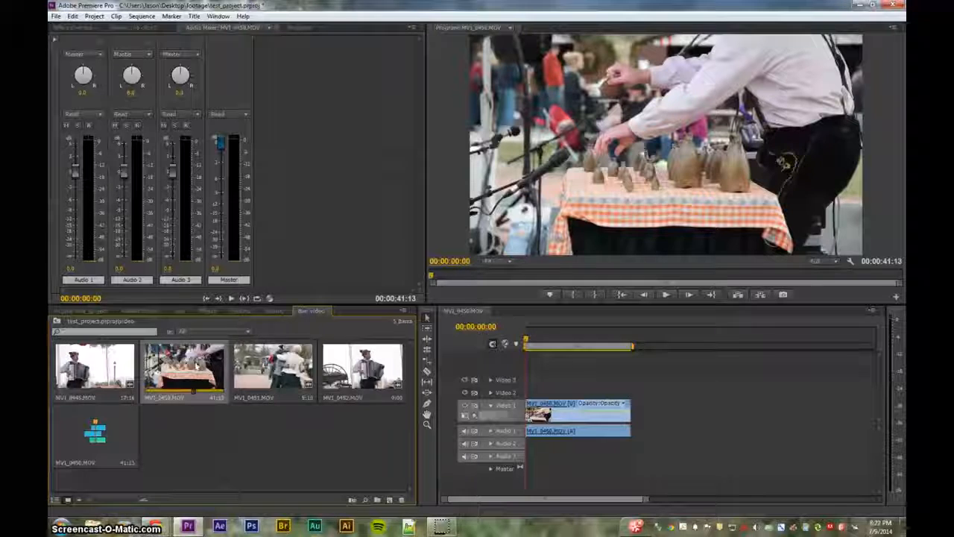
click(567, 422)
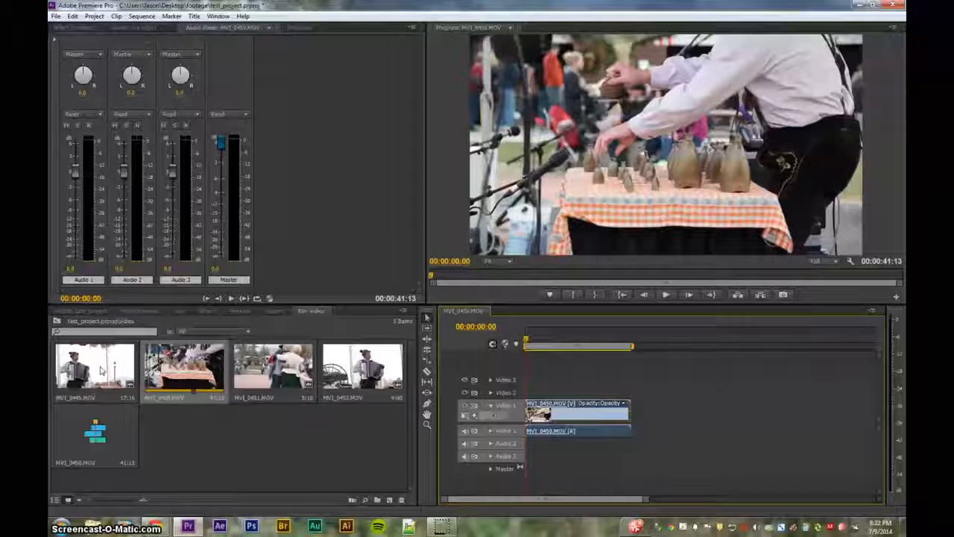
drag(94, 375, 637, 415)
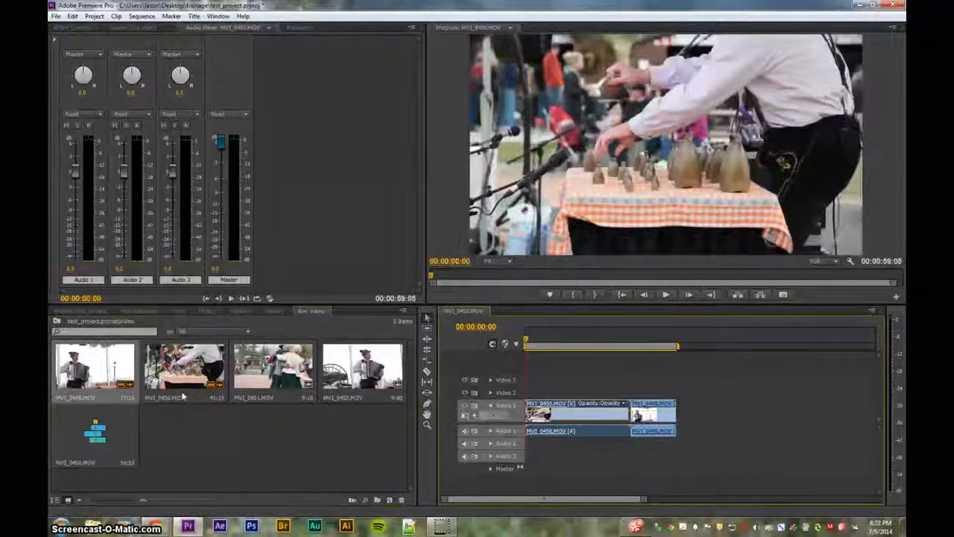
Create a second sequence from MVI_0445 with MVI_0450 added after it
click(270, 372)
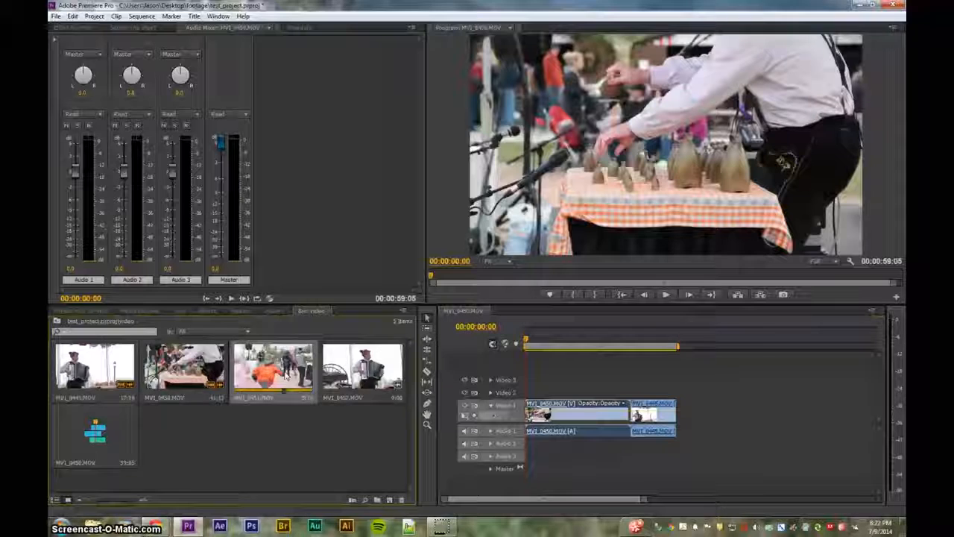
click(113, 371)
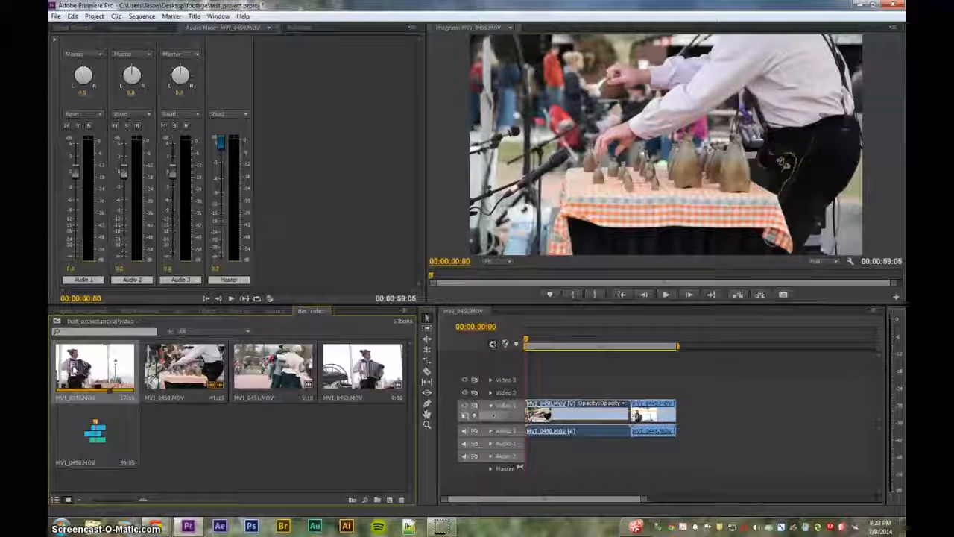
drag(391, 500, 390, 500)
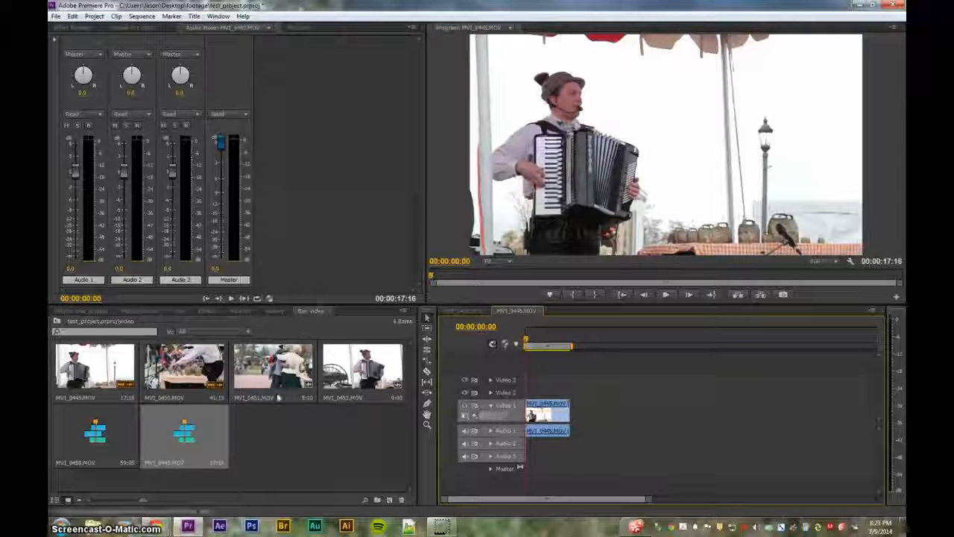
drag(209, 369, 575, 410)
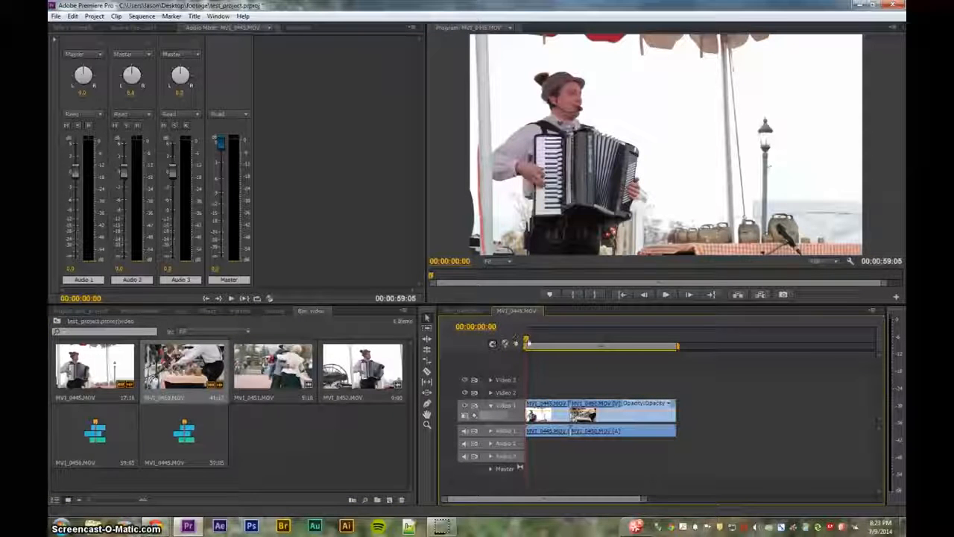
Compare both sequences, close the tab, and delete the extra MVI_0445 sequence from the bin
click(464, 311)
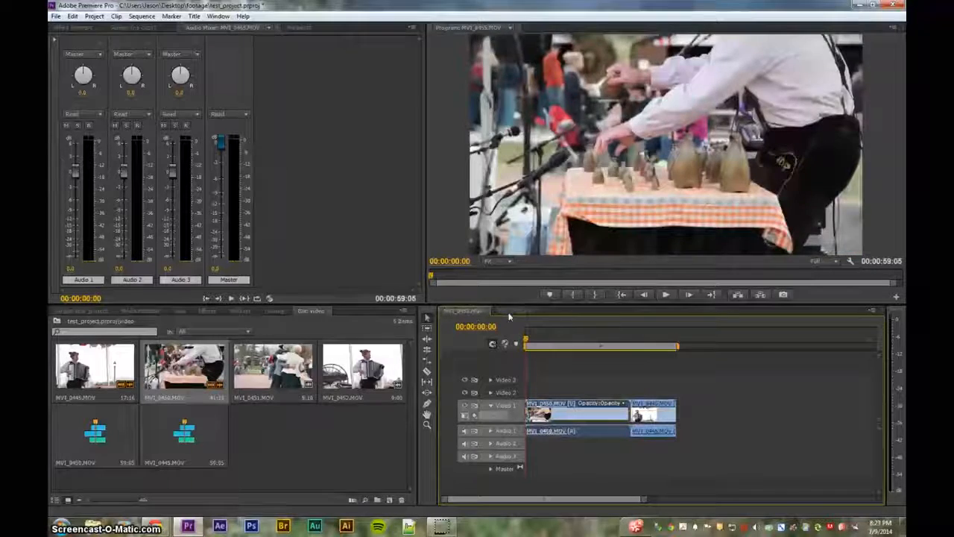
click(511, 312)
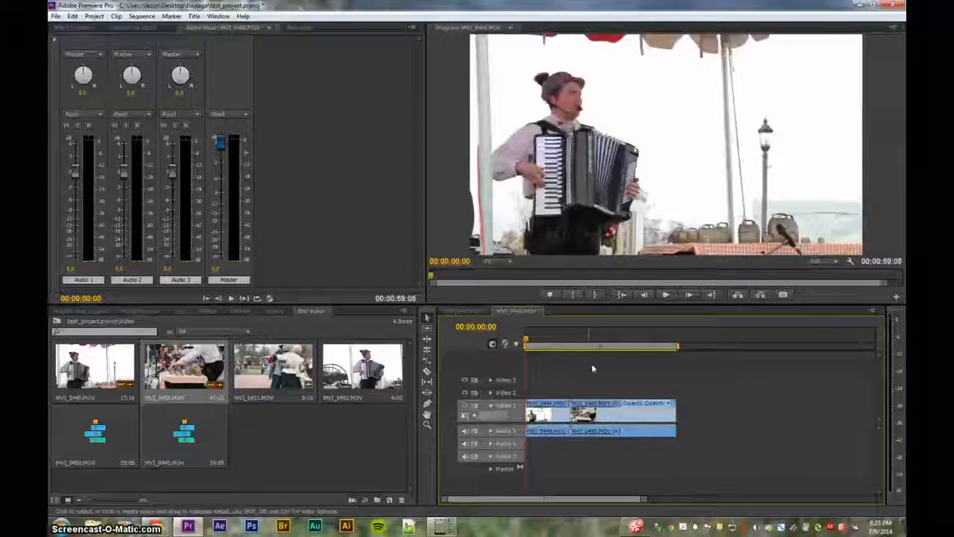
click(467, 310)
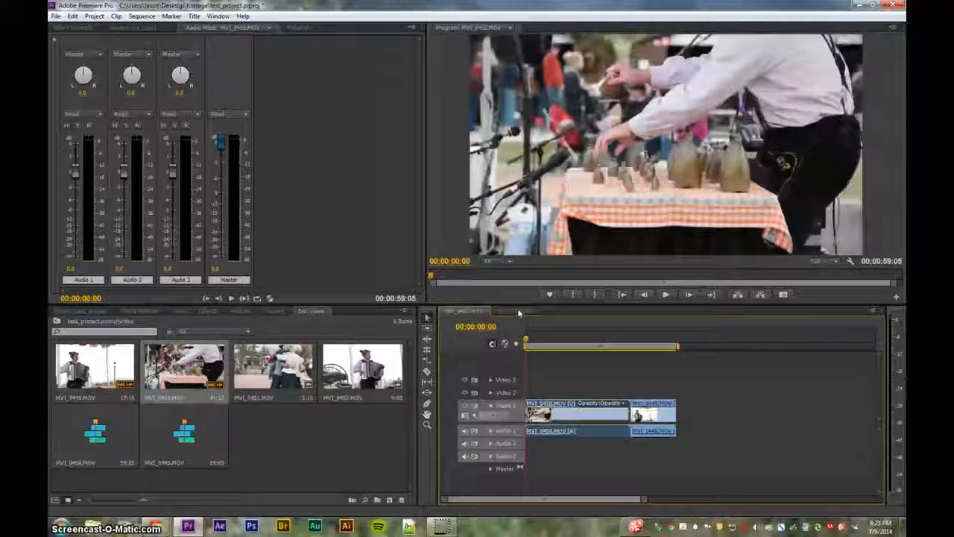
click(518, 309)
click(483, 313)
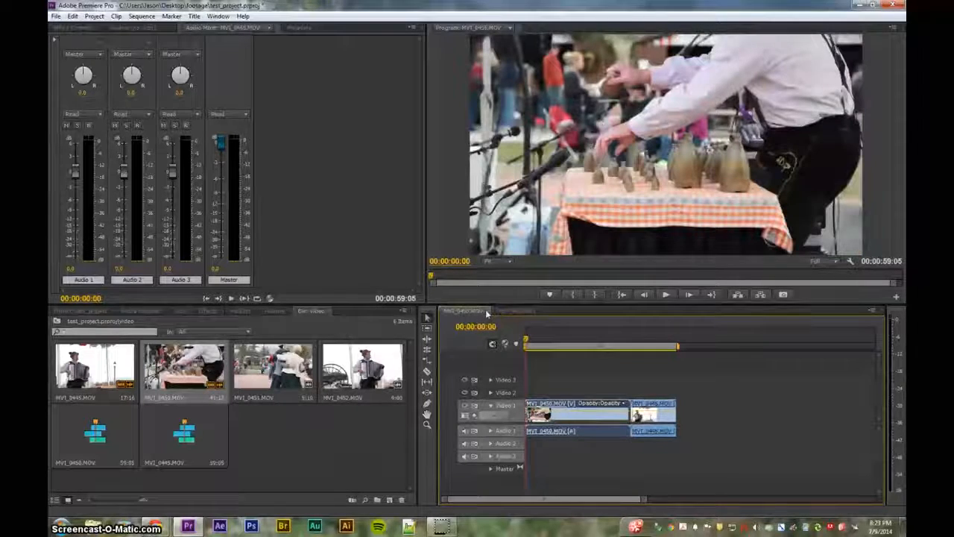
click(488, 312)
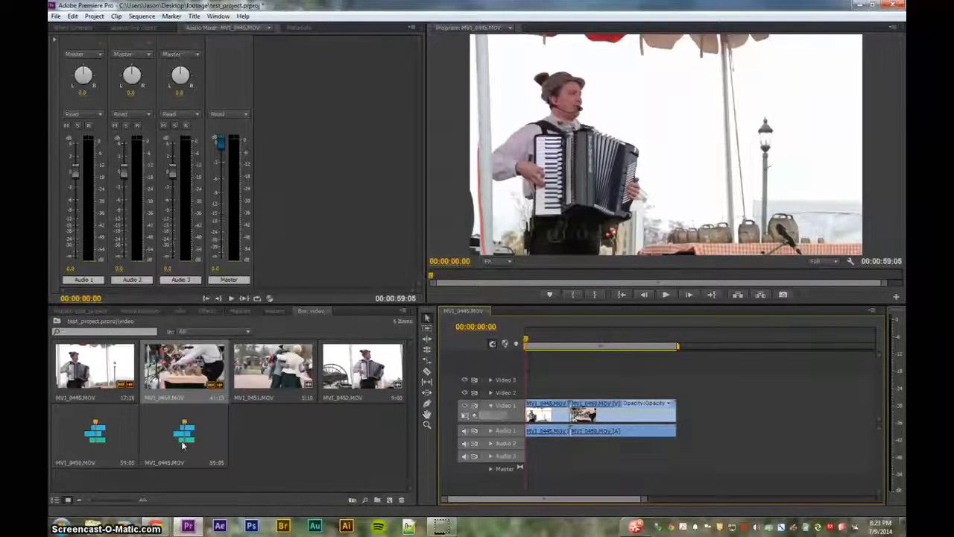
click(222, 439)
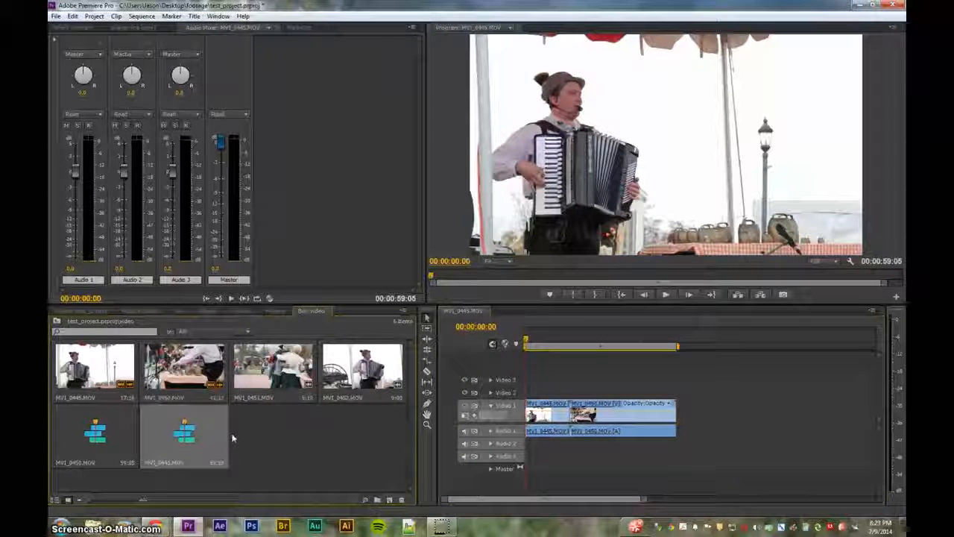
key(Delete)
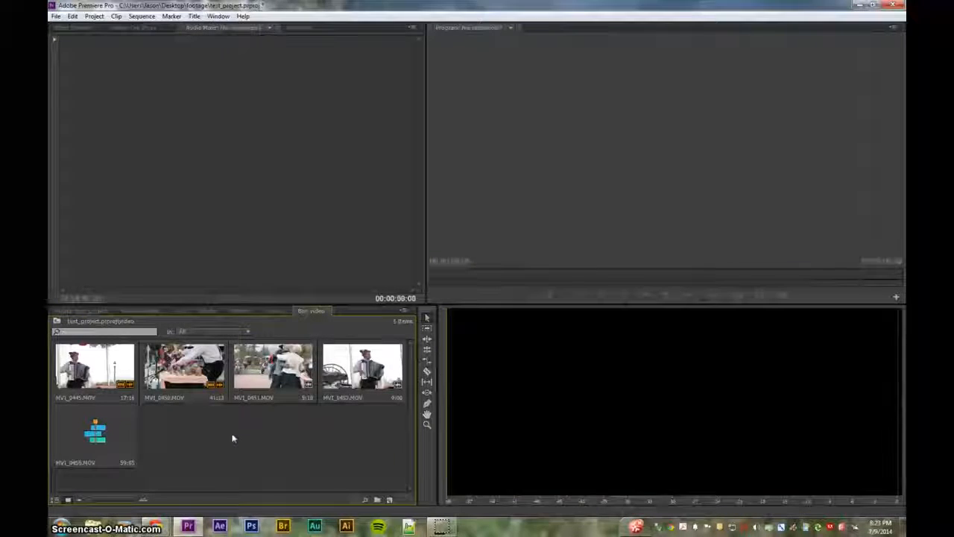
Reopen the MVI_0450 sequence from the bin
double_click(131, 440)
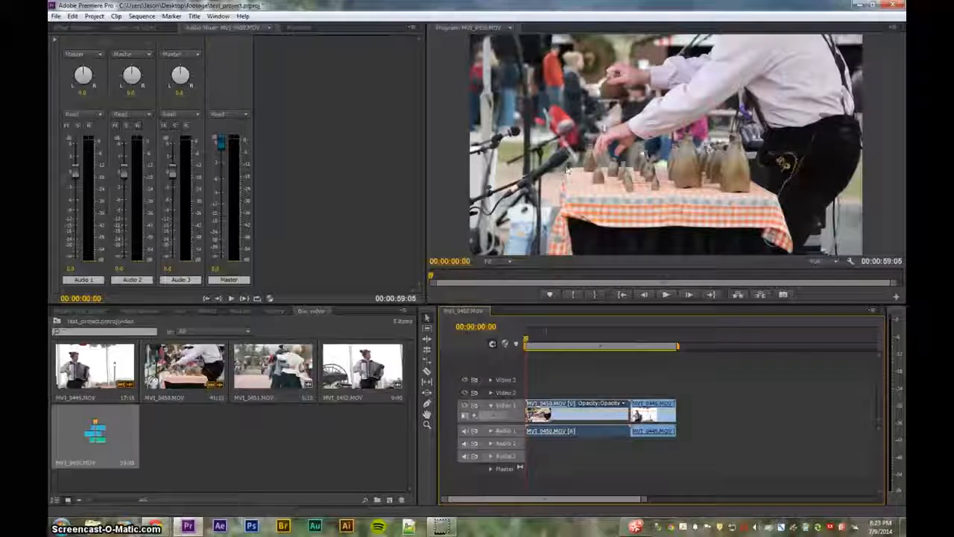
click(491, 31)
click(493, 31)
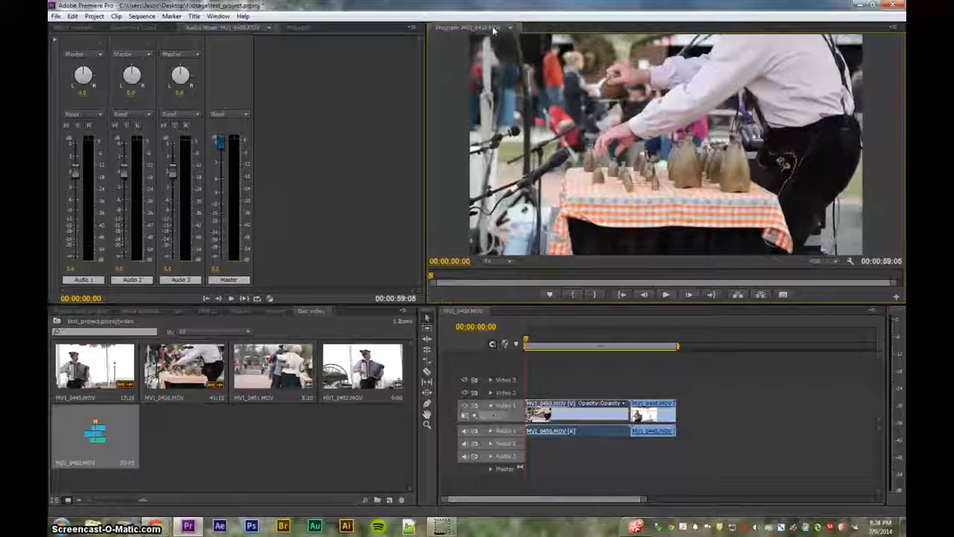
Play the sequence up to 00:00:06:12 and show the Source monitor in the top-left panel
click(521, 344)
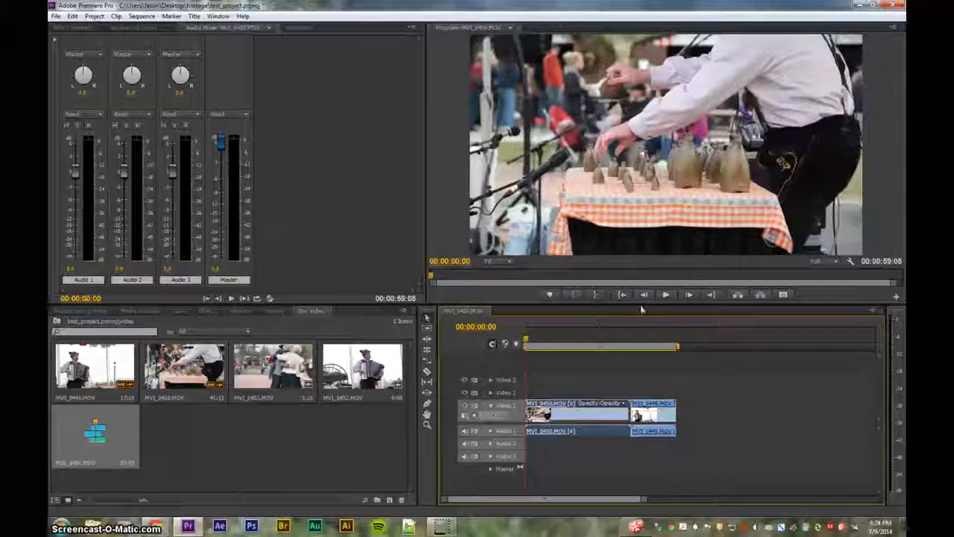
click(666, 295)
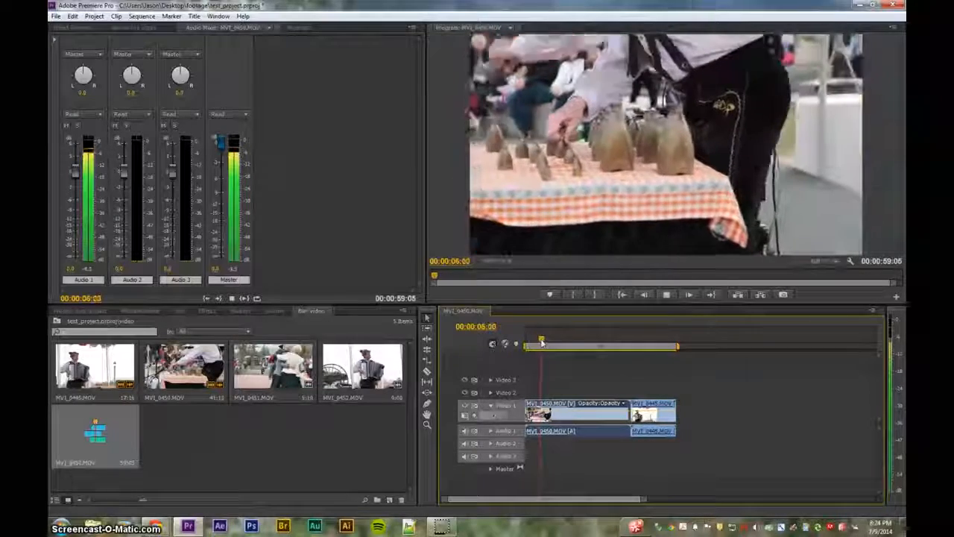
key(space)
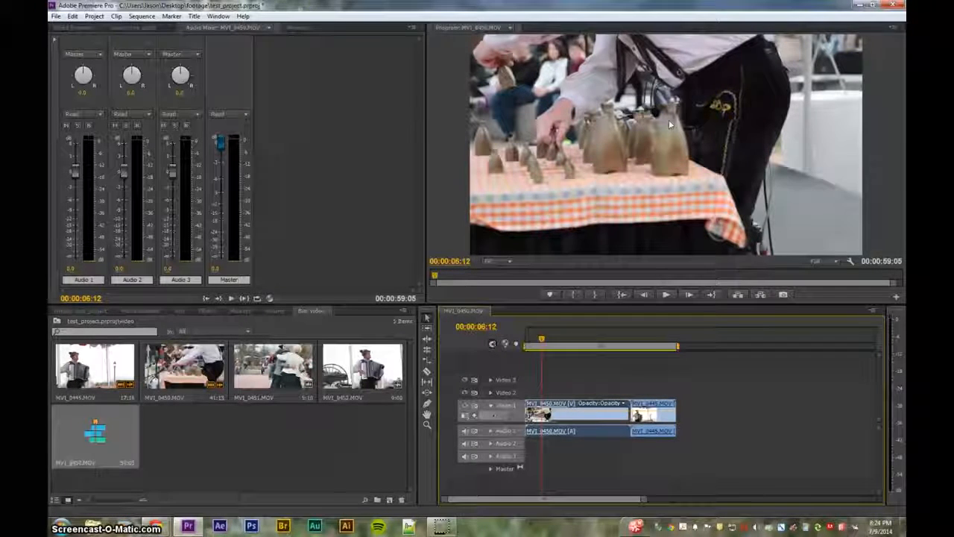
click(84, 28)
click(113, 29)
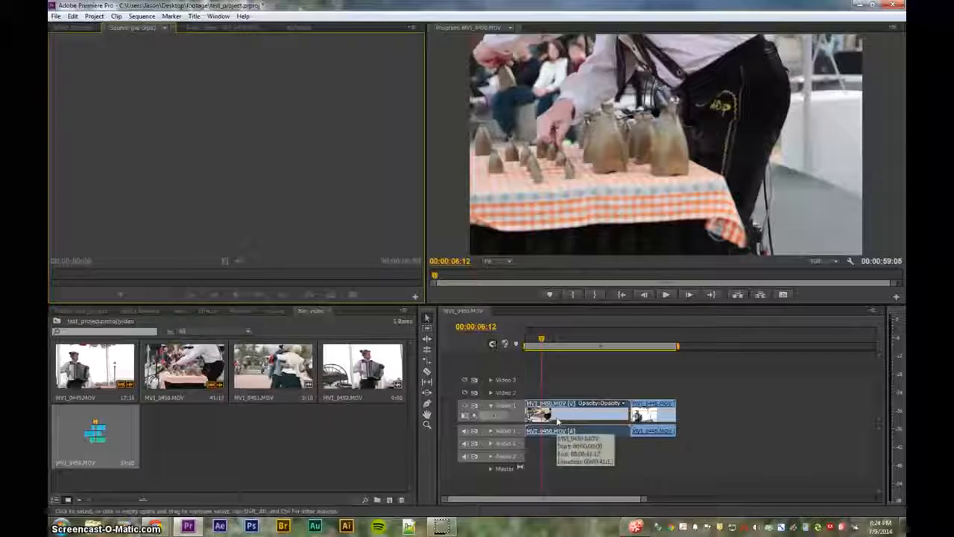
double_click(557, 421)
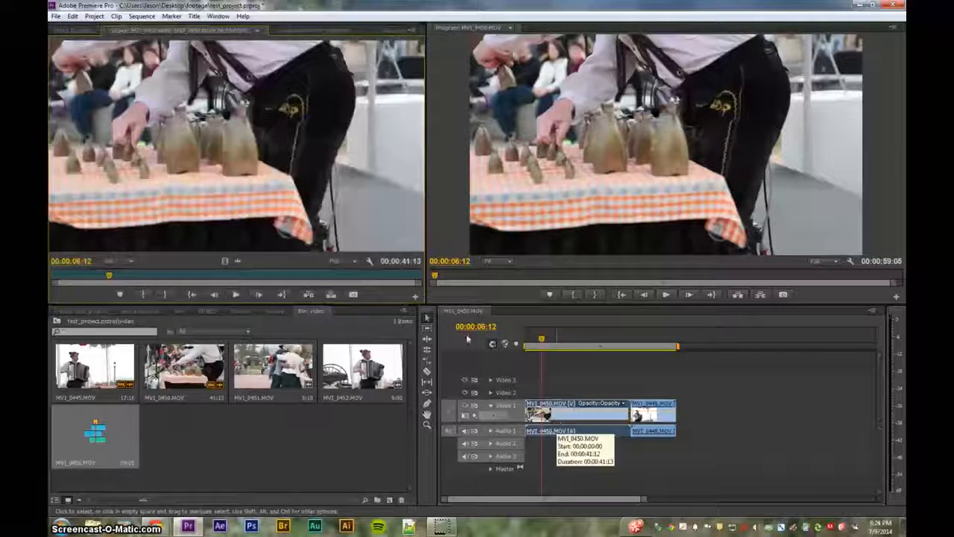
key(space)
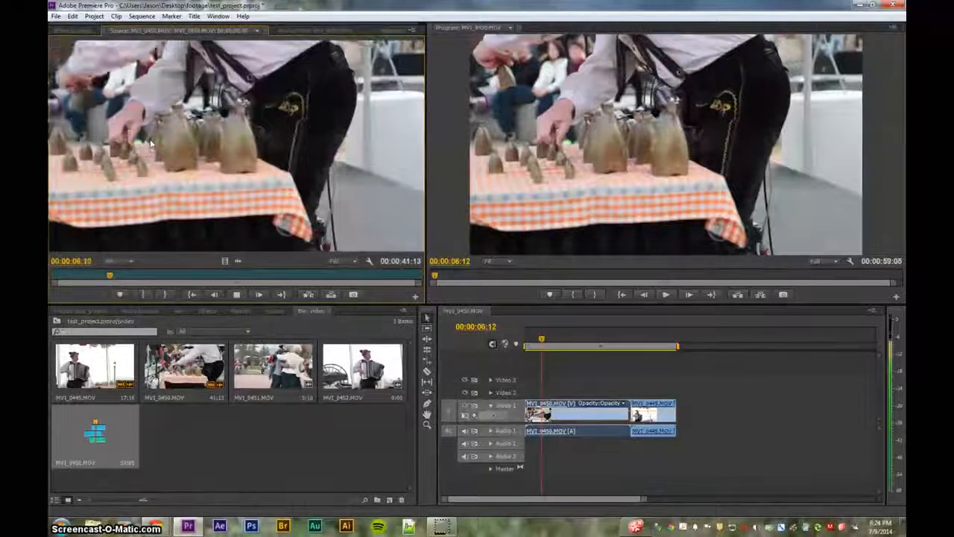
key(space)
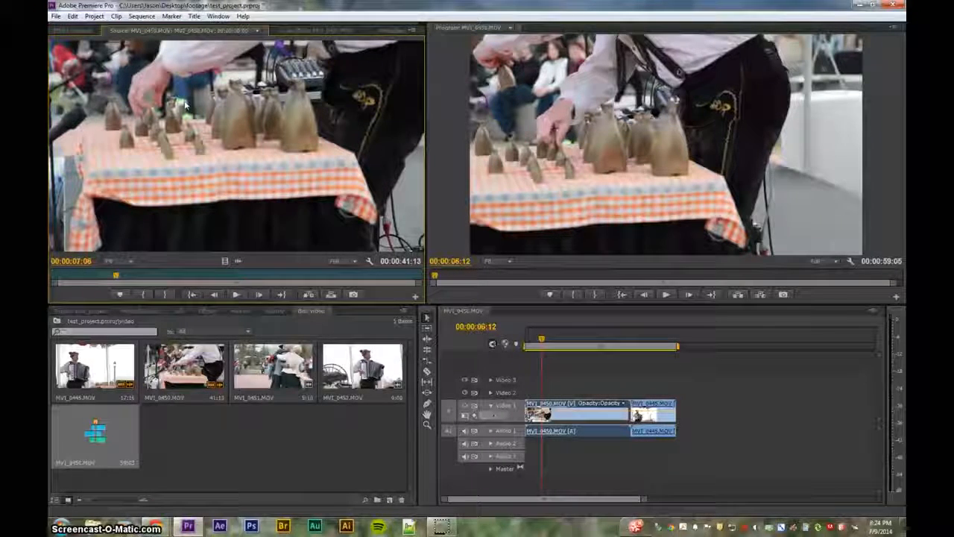
drag(123, 277, 96, 277)
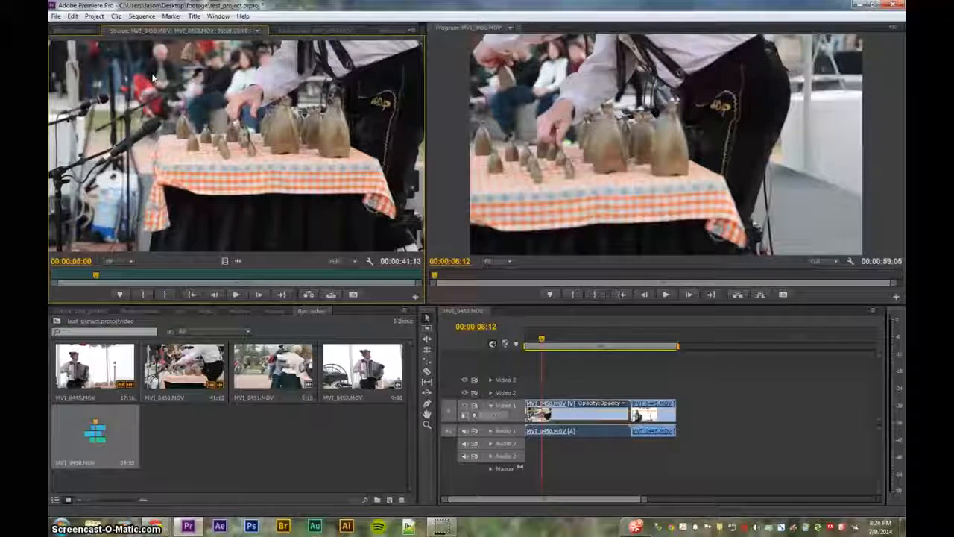
click(85, 32)
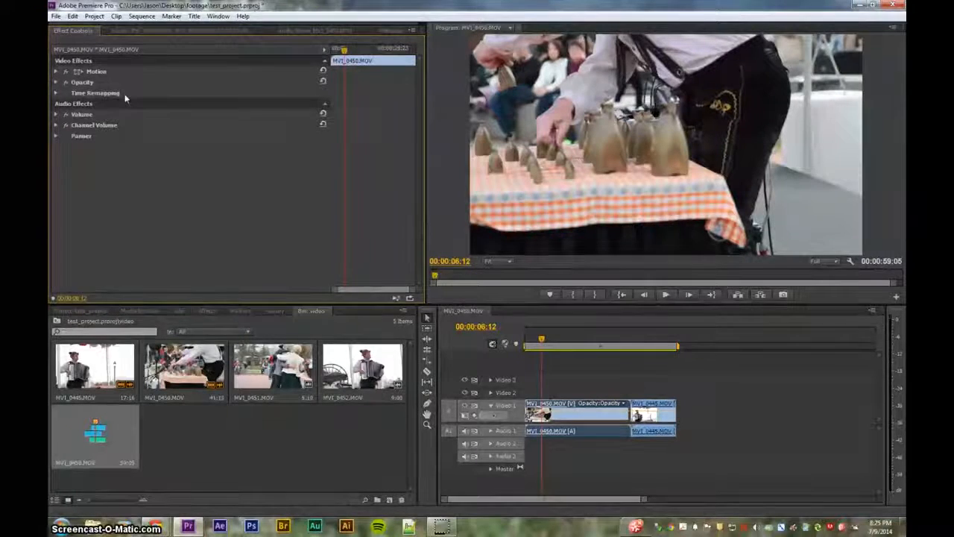
click(154, 32)
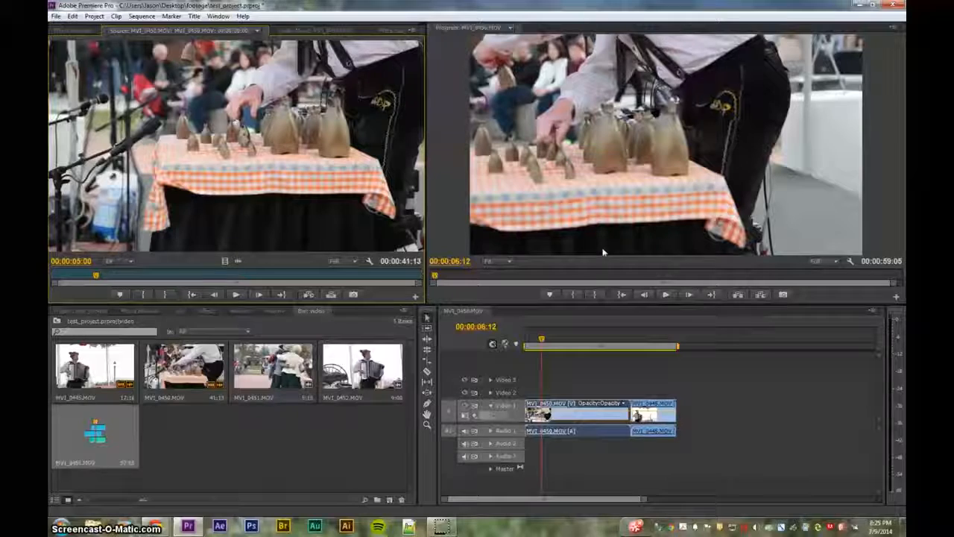
click(542, 341)
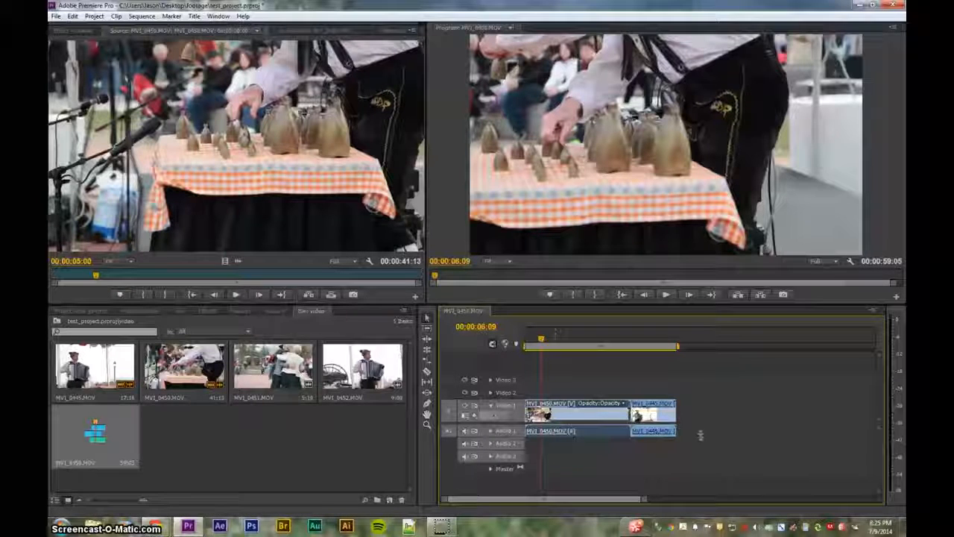
click(666, 419)
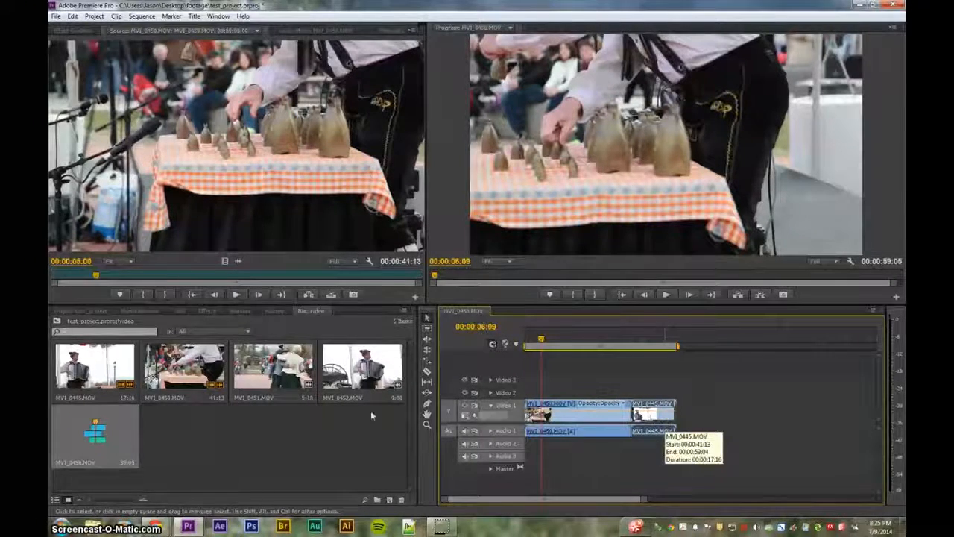
Load MVI_0452 in the Source monitor and mark a 00:00:01:15 dancing-crowd section
double_click(363, 365)
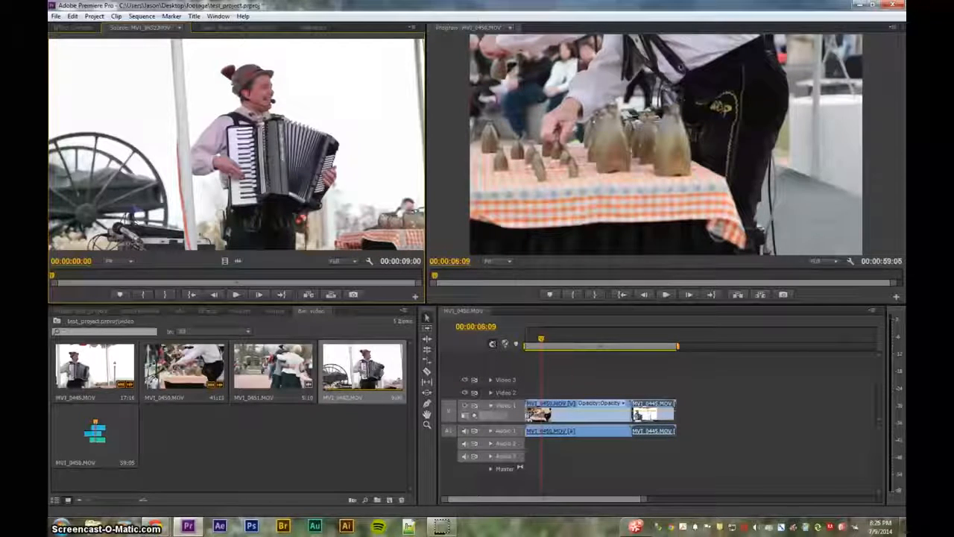
key(space)
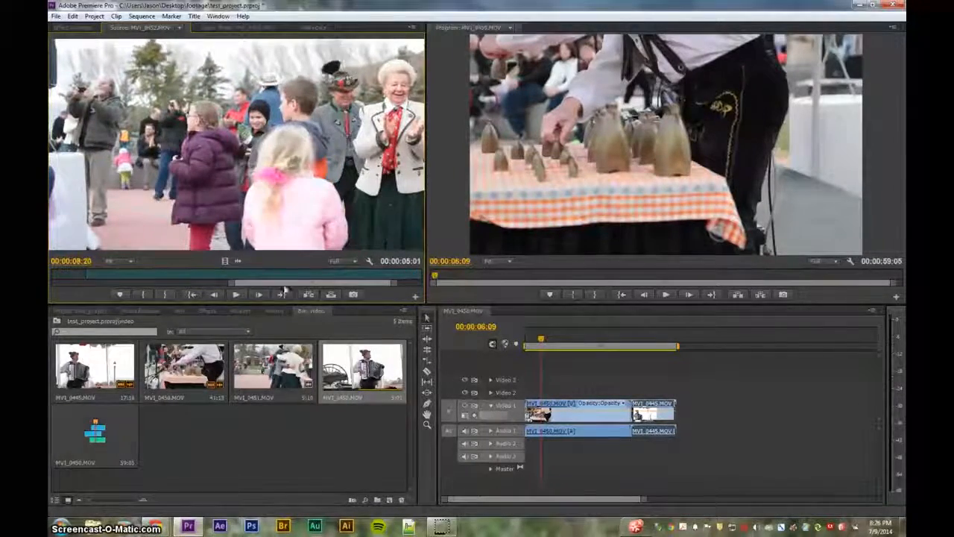
drag(197, 277, 261, 274)
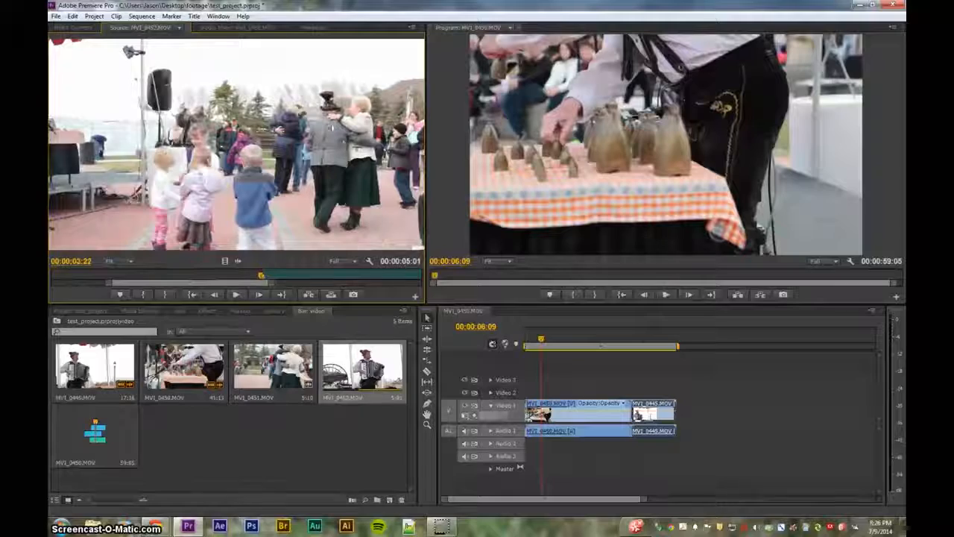
key(Right)
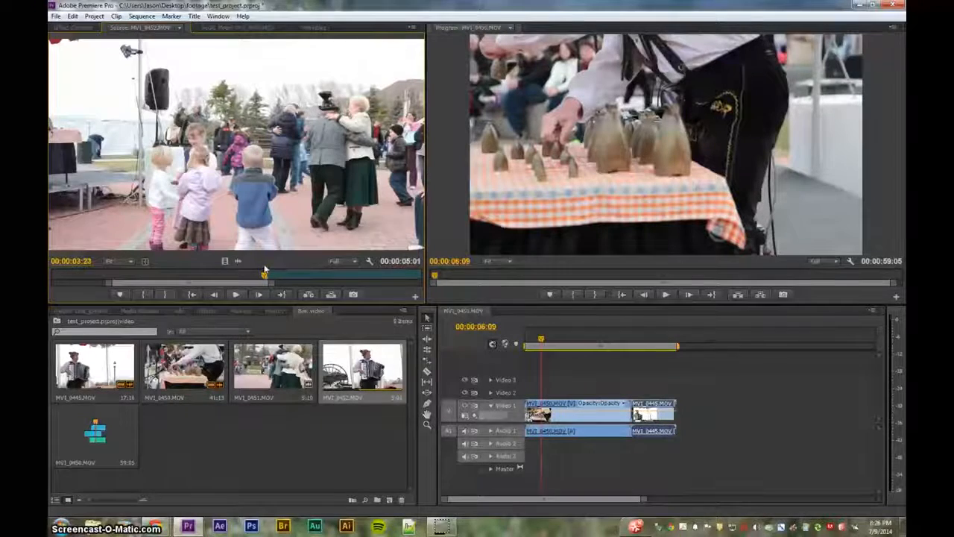
drag(264, 277, 381, 270)
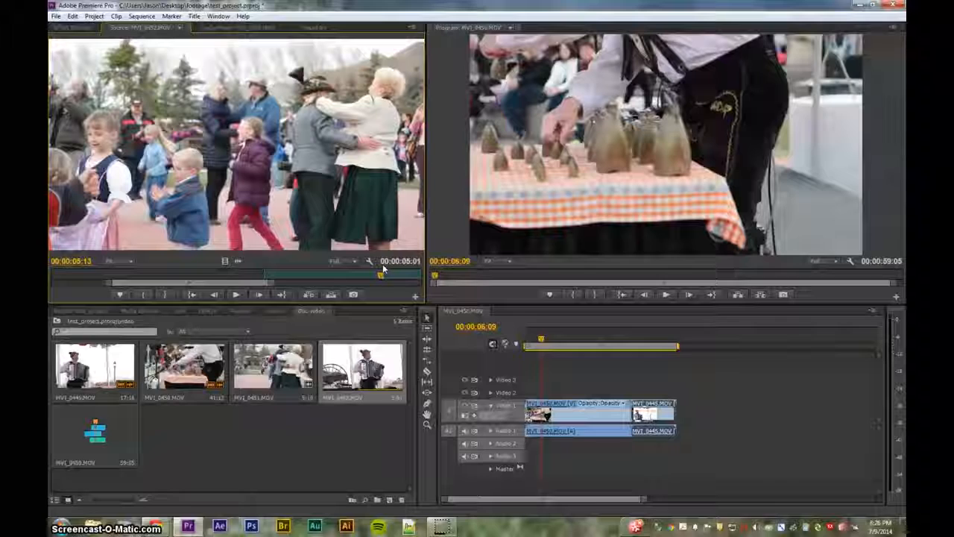
key(o)
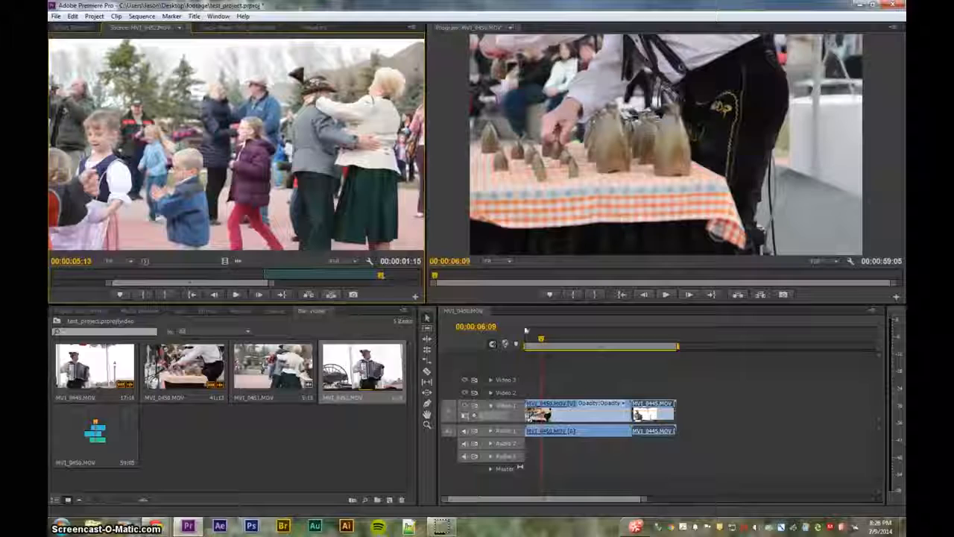
click(543, 341)
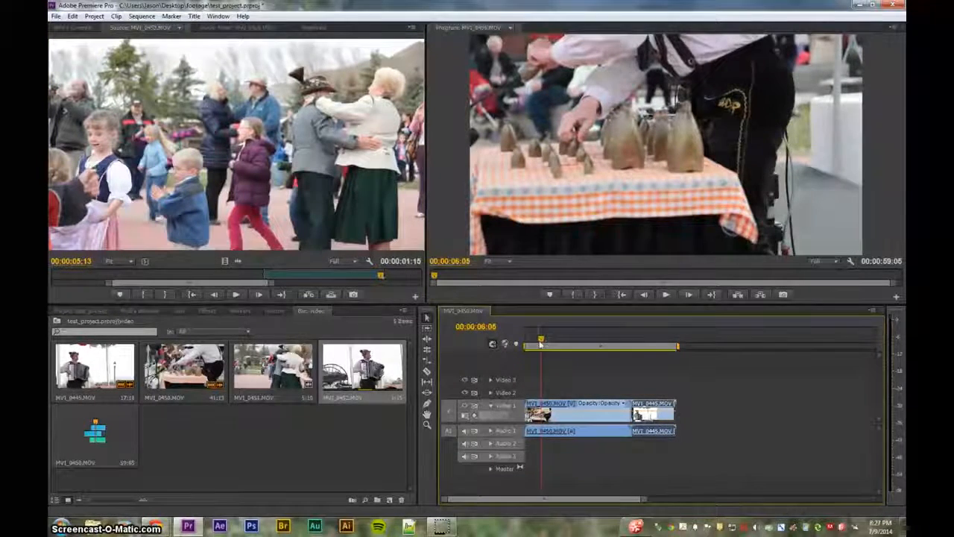
drag(541, 340, 543, 341)
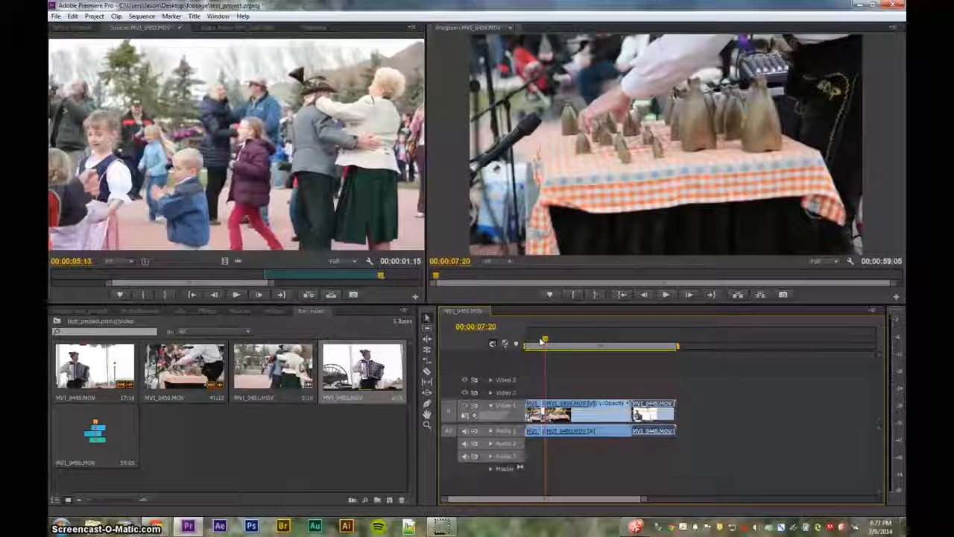
click(541, 341)
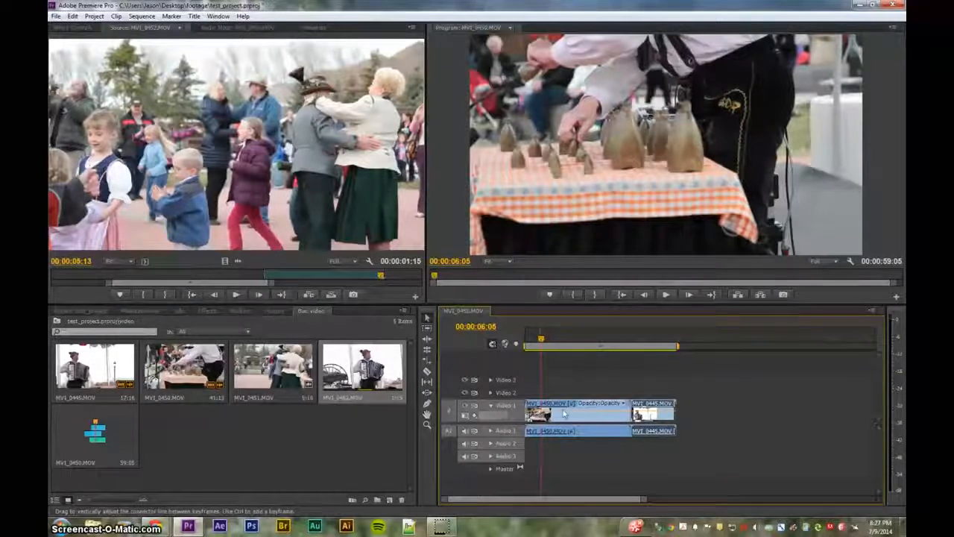
key(comma)
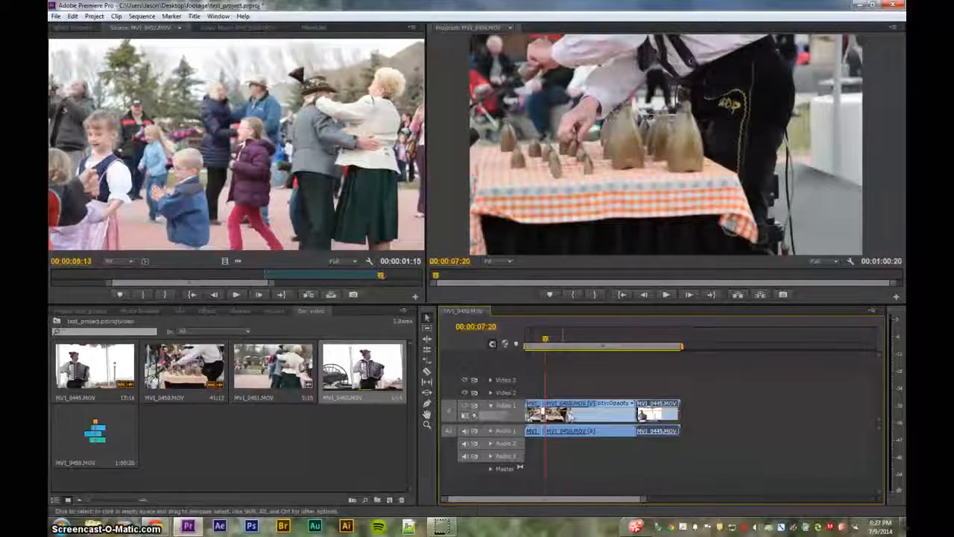
key(ctrl+z)
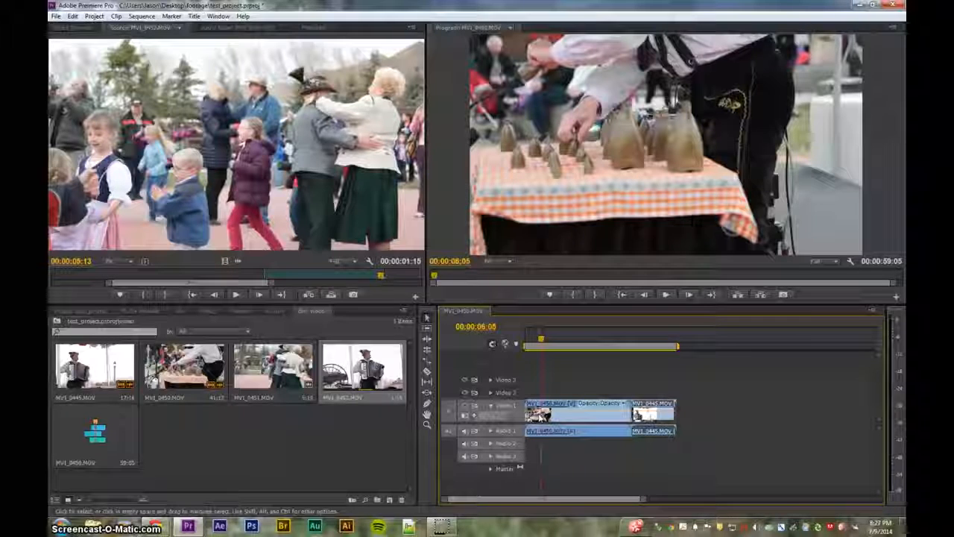
drag(541, 340, 729, 341)
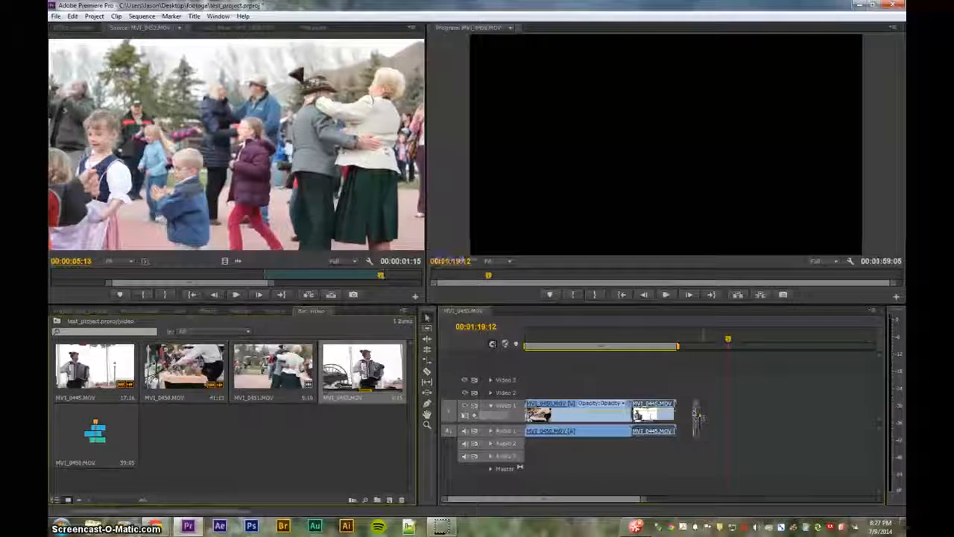
Append the trimmed MVI_0452 section after MVI_0445 and play it back zoomed in
drag(680, 418, 680, 417)
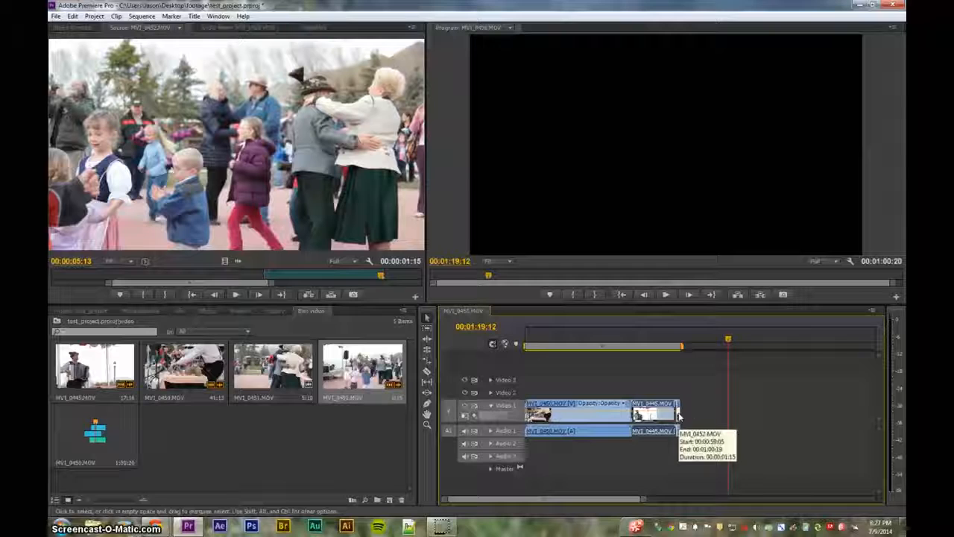
click(679, 341)
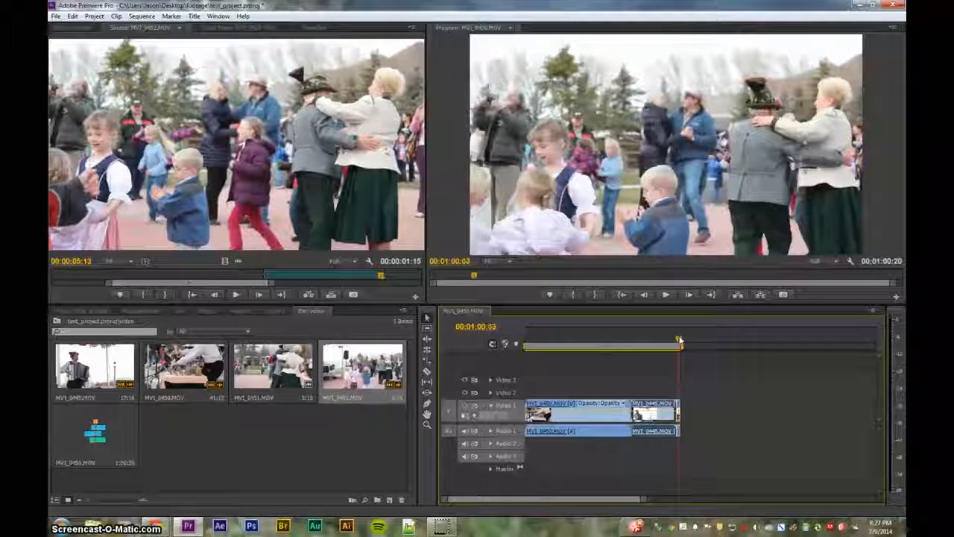
key(equal)
key(equal)
key(equal)
key(equal)
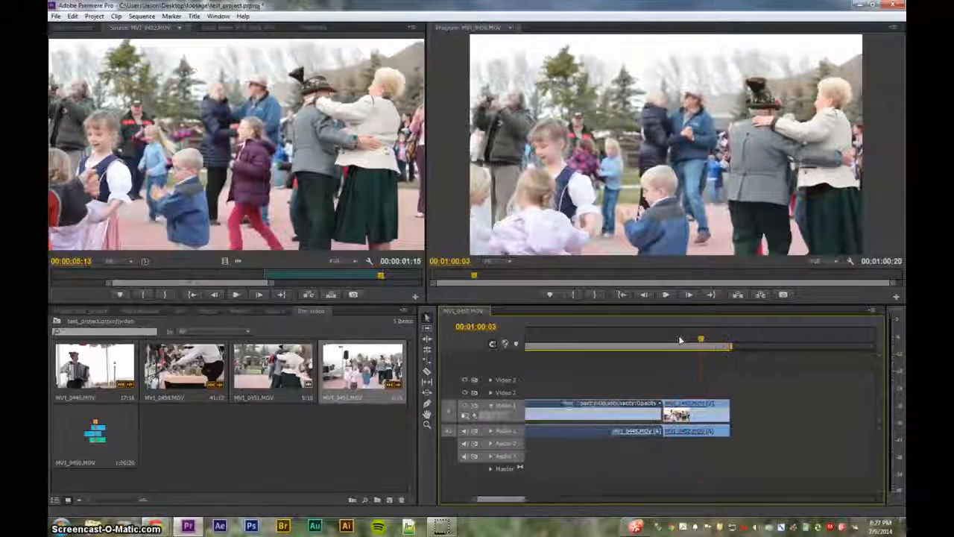
key(equal)
drag(700, 342, 625, 345)
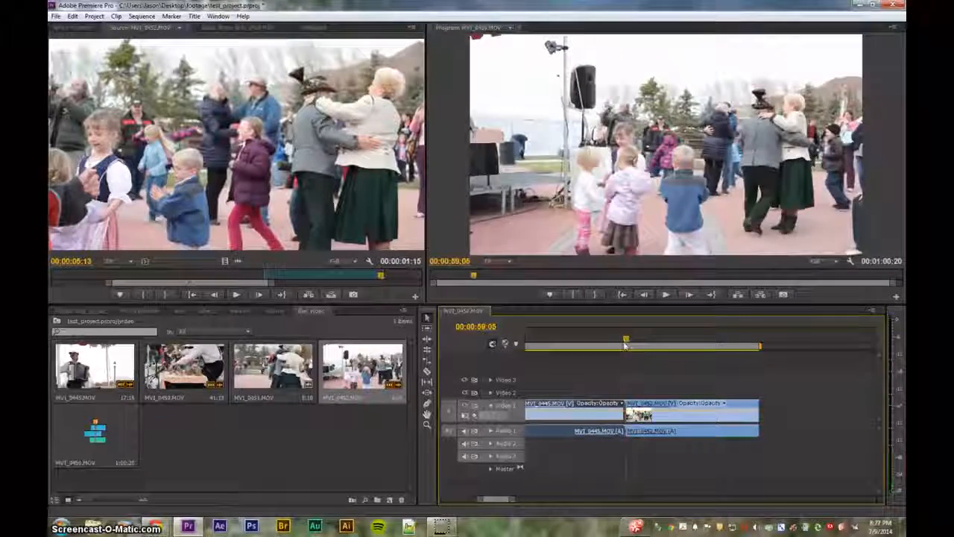
key(space)
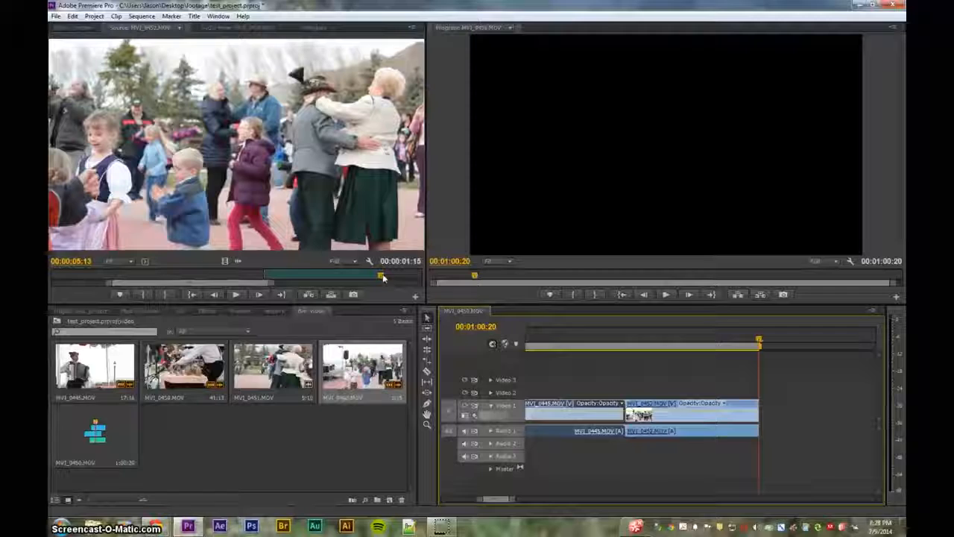
Zoom back out to the whole 00:01:00:20 sequence and return to its start
click(578, 335)
key(minus)
key(minus)
key(minus)
key(minus)
key(minus)
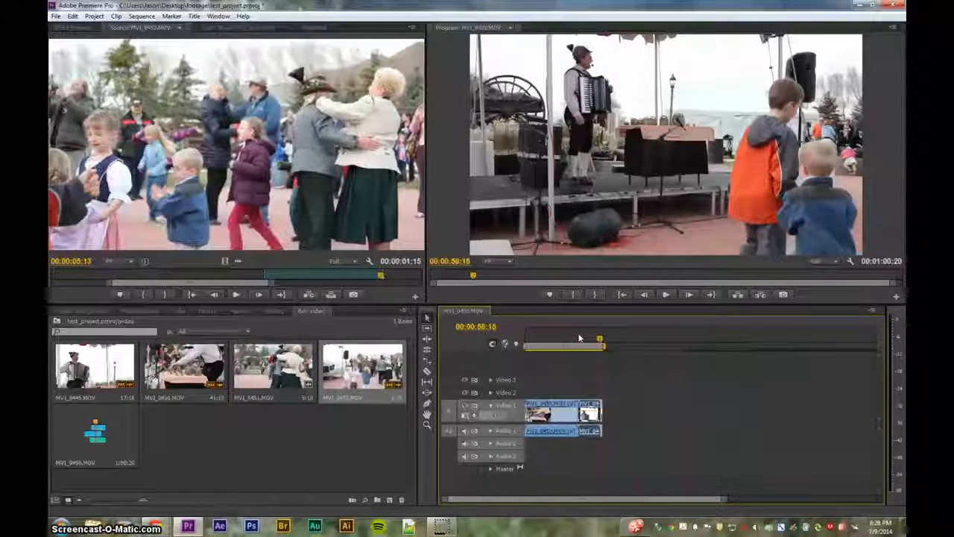
key(Home)
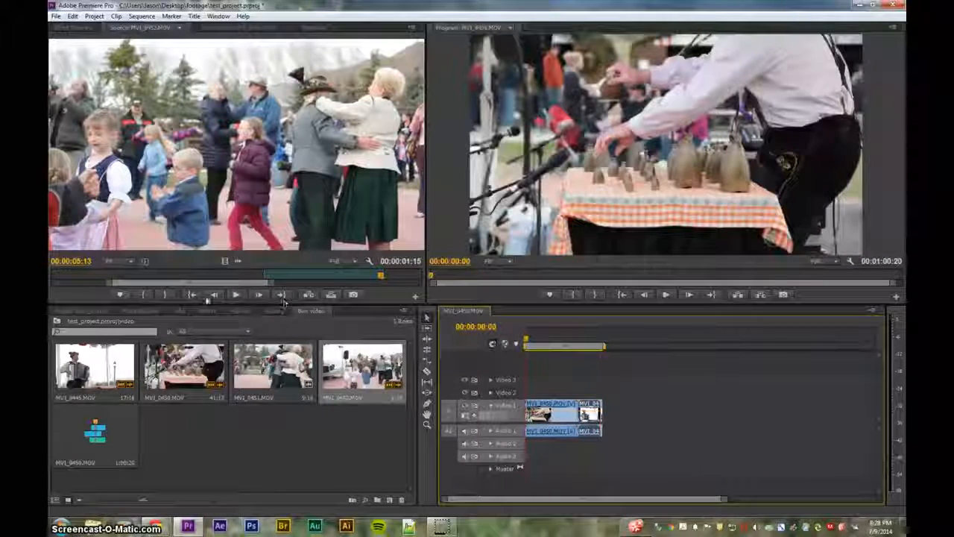